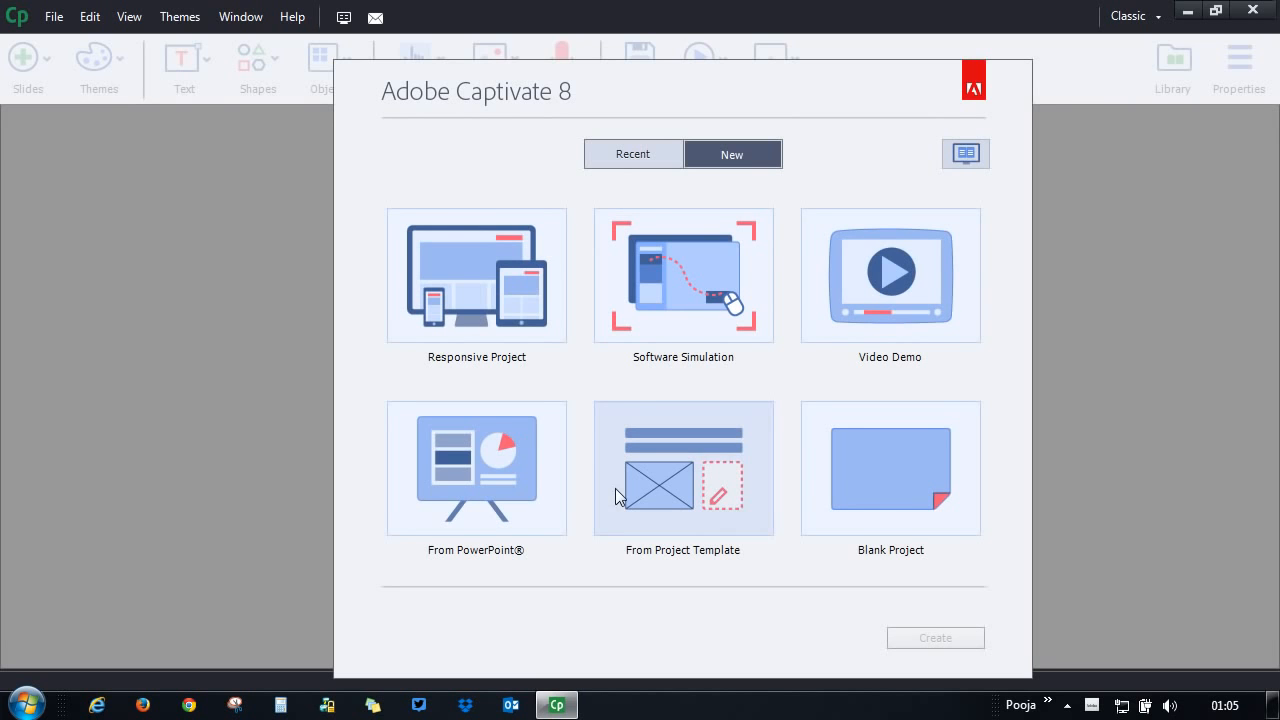
Review the new project types, the recent projects and the sample and tutorial resources on the welcome screen.
click(44, 20)
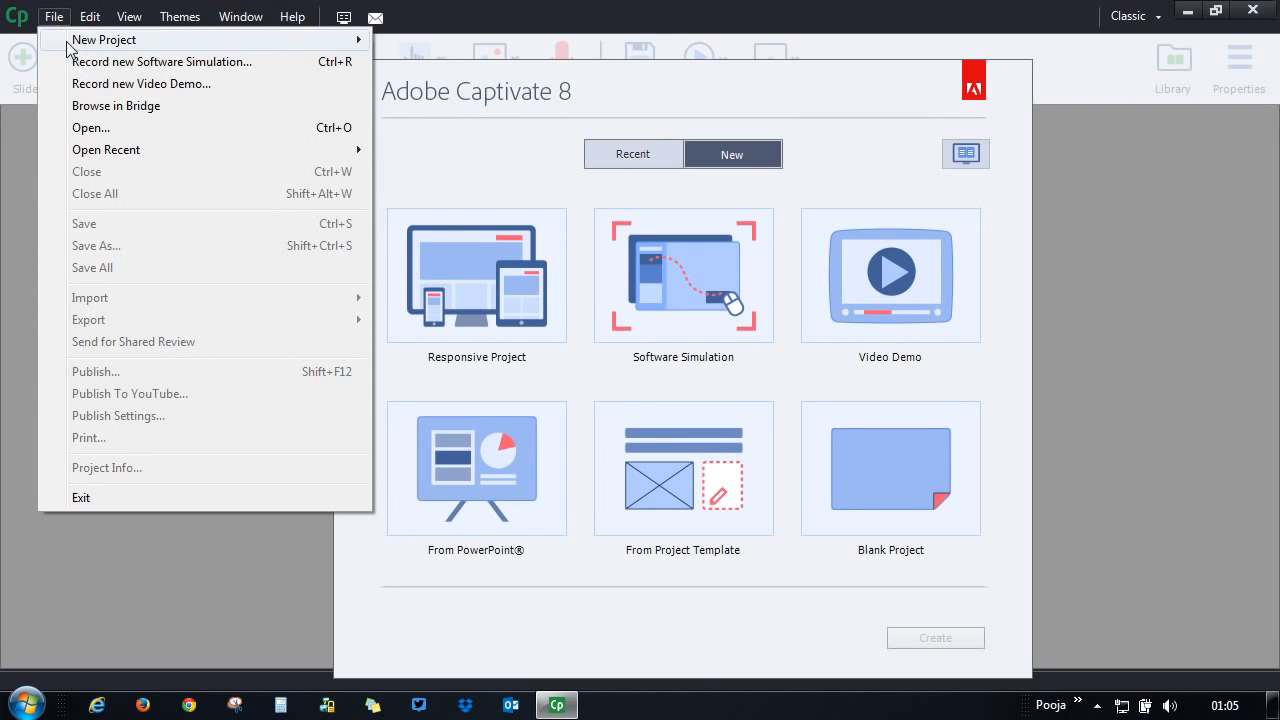
mouse_move(67, 50)
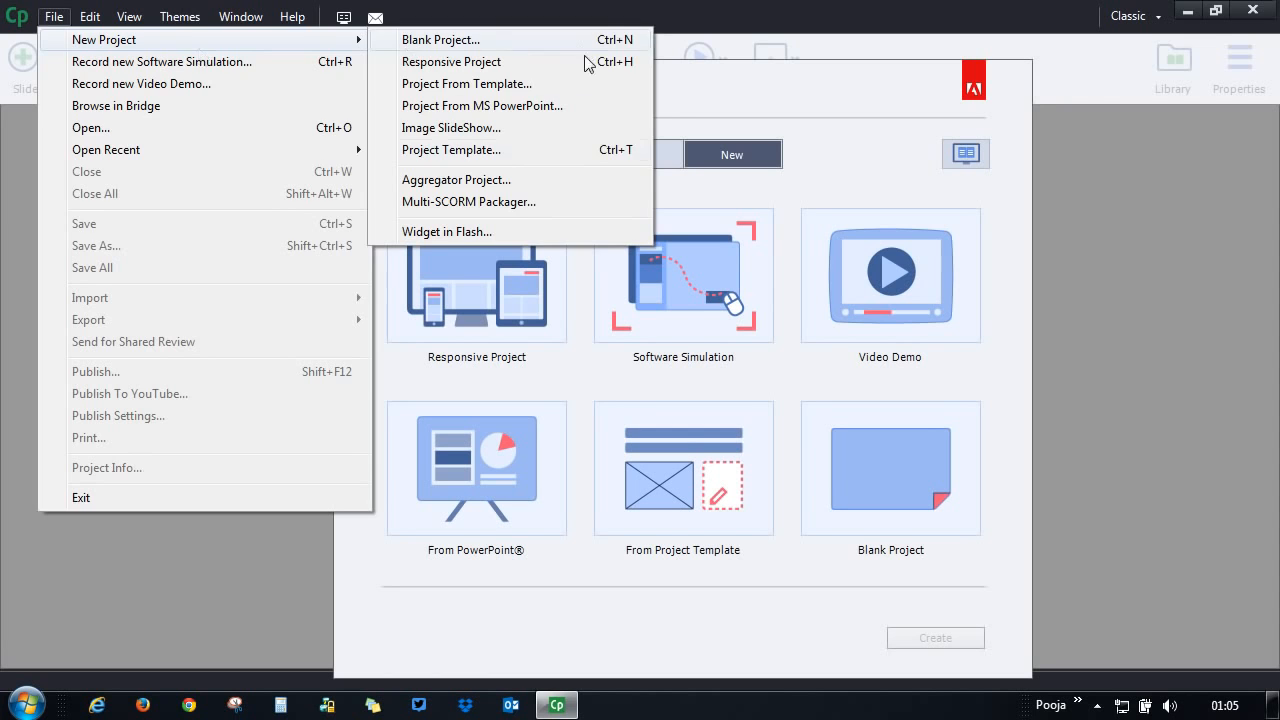
click(835, 199)
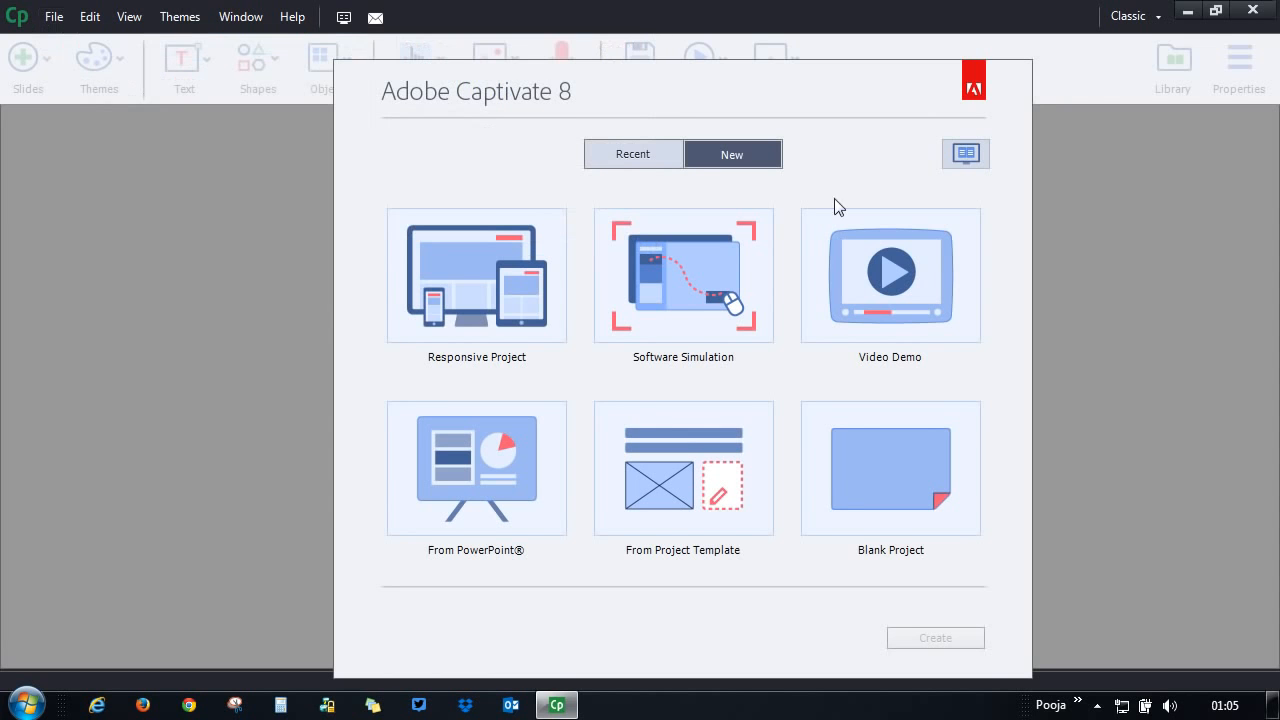
click(643, 155)
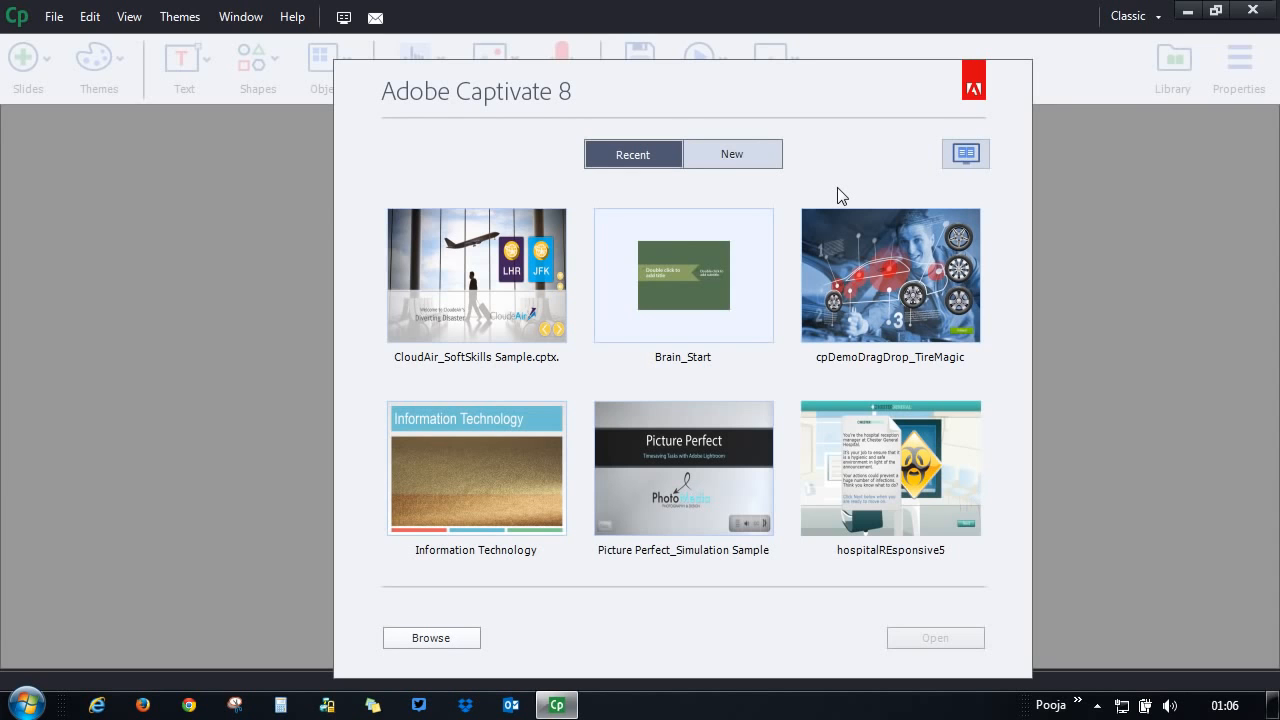
click(976, 153)
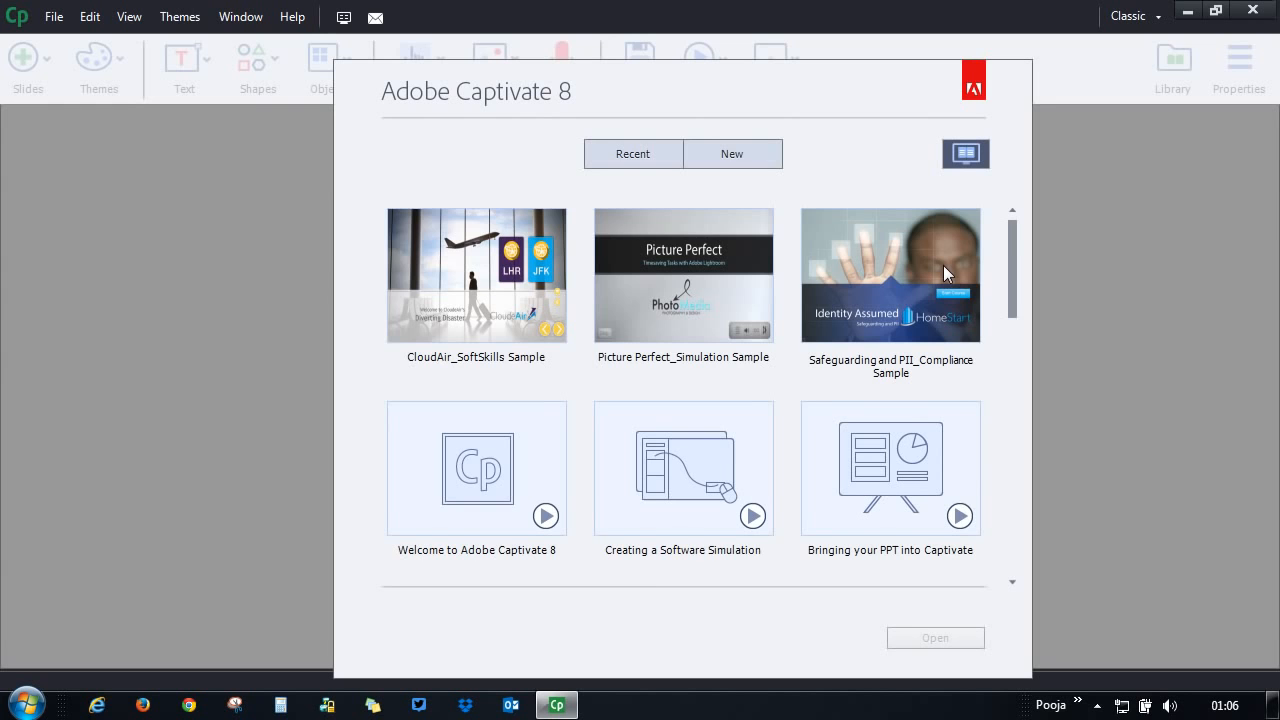
drag(1016, 248, 996, 495)
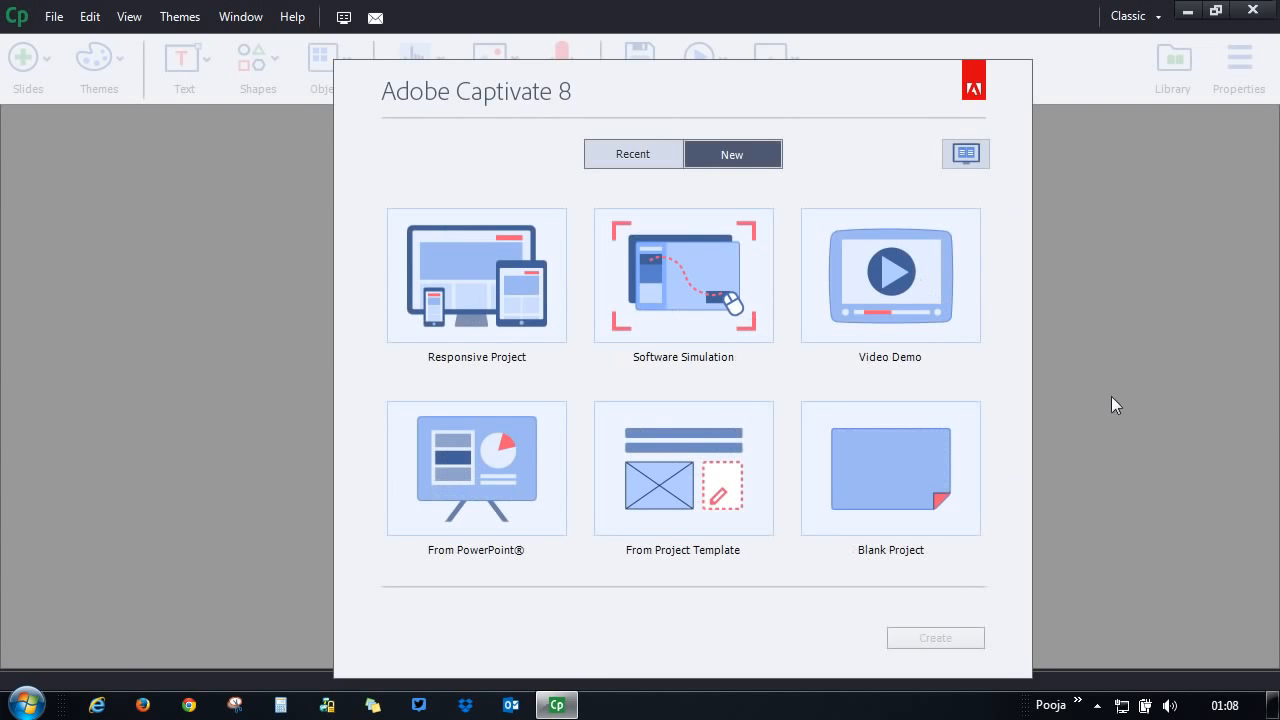
Create a blank project and show the properties of its first slide.
double_click(950, 488)
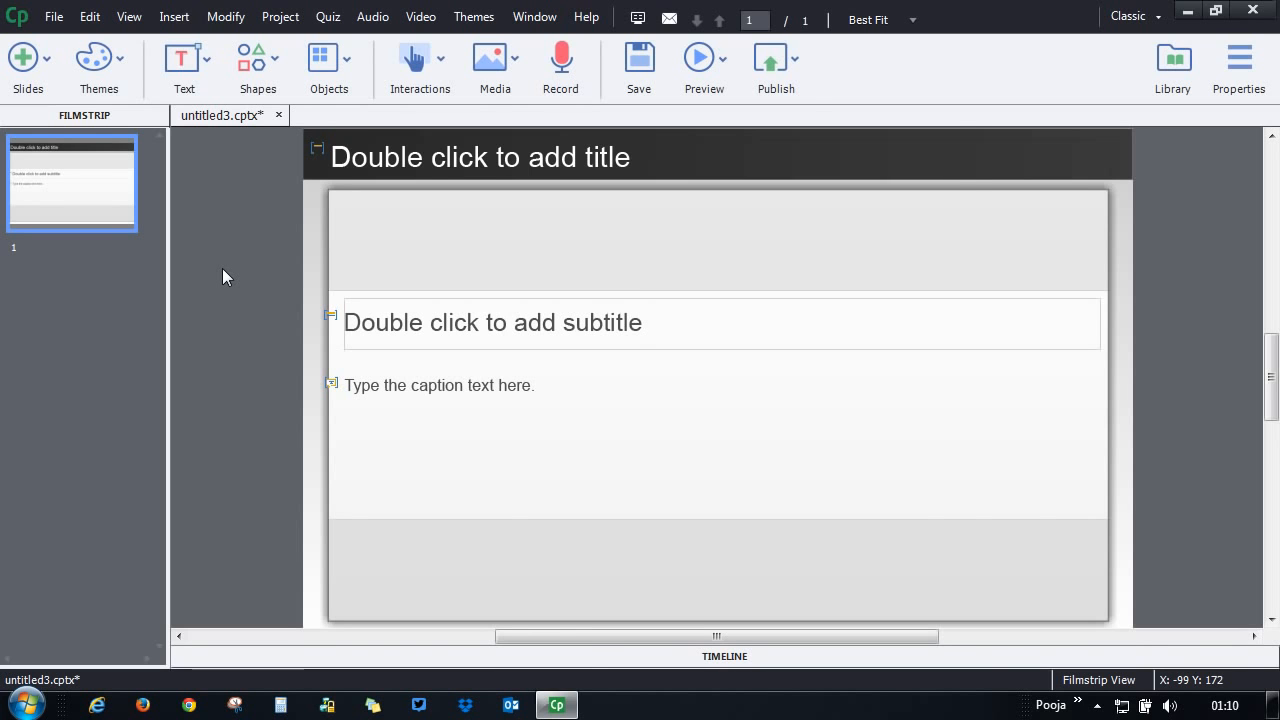
key(shift+F4)
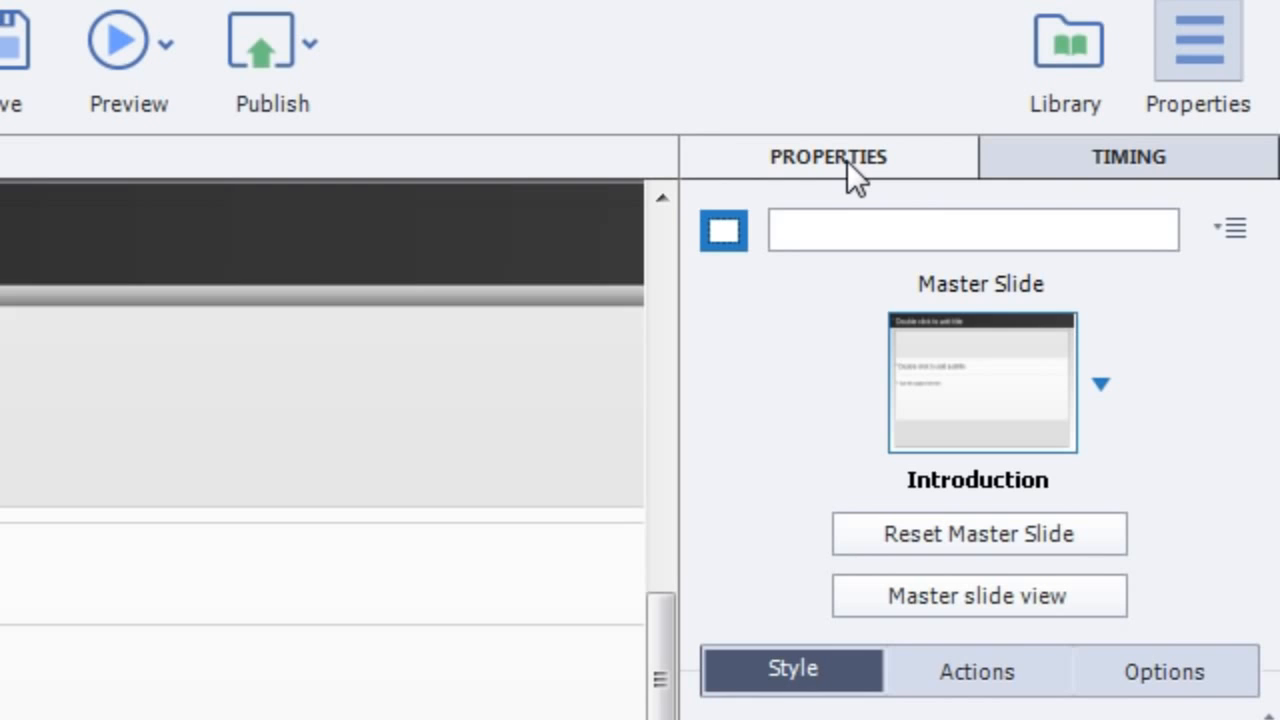
Review the slide's timing settings, its enter and exit actions, and its audio options.
click(1217, 157)
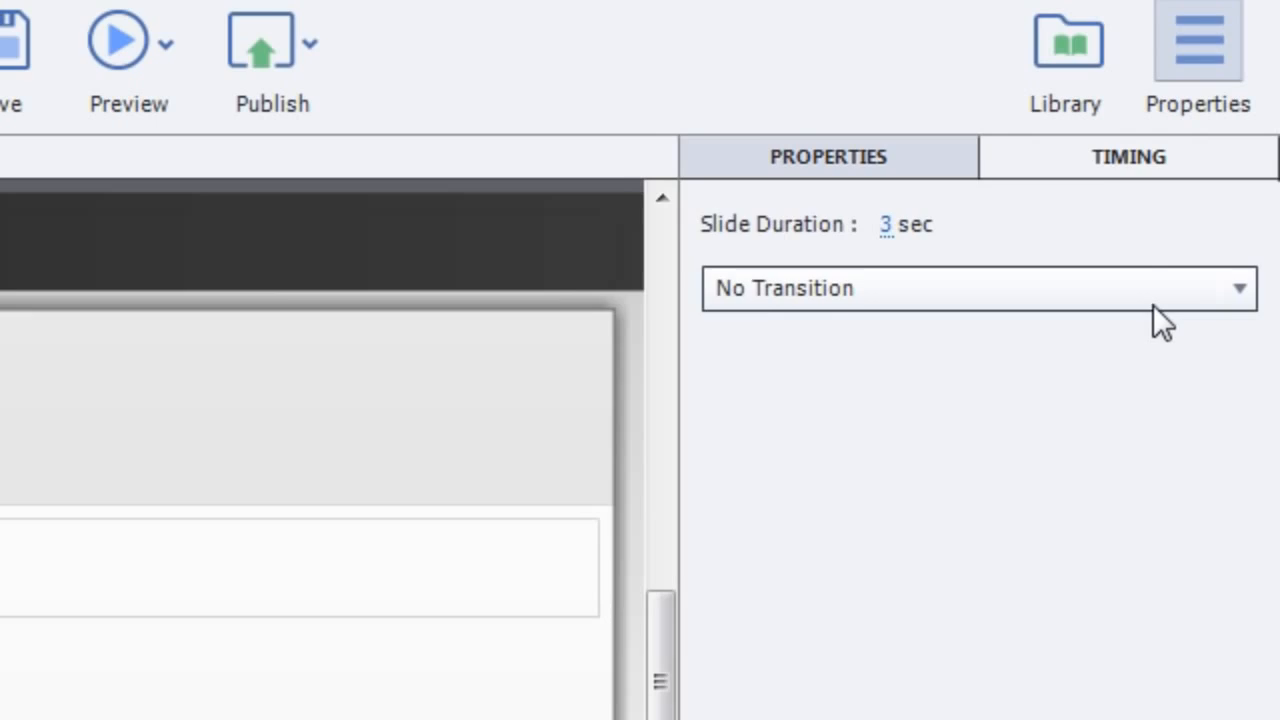
click(885, 163)
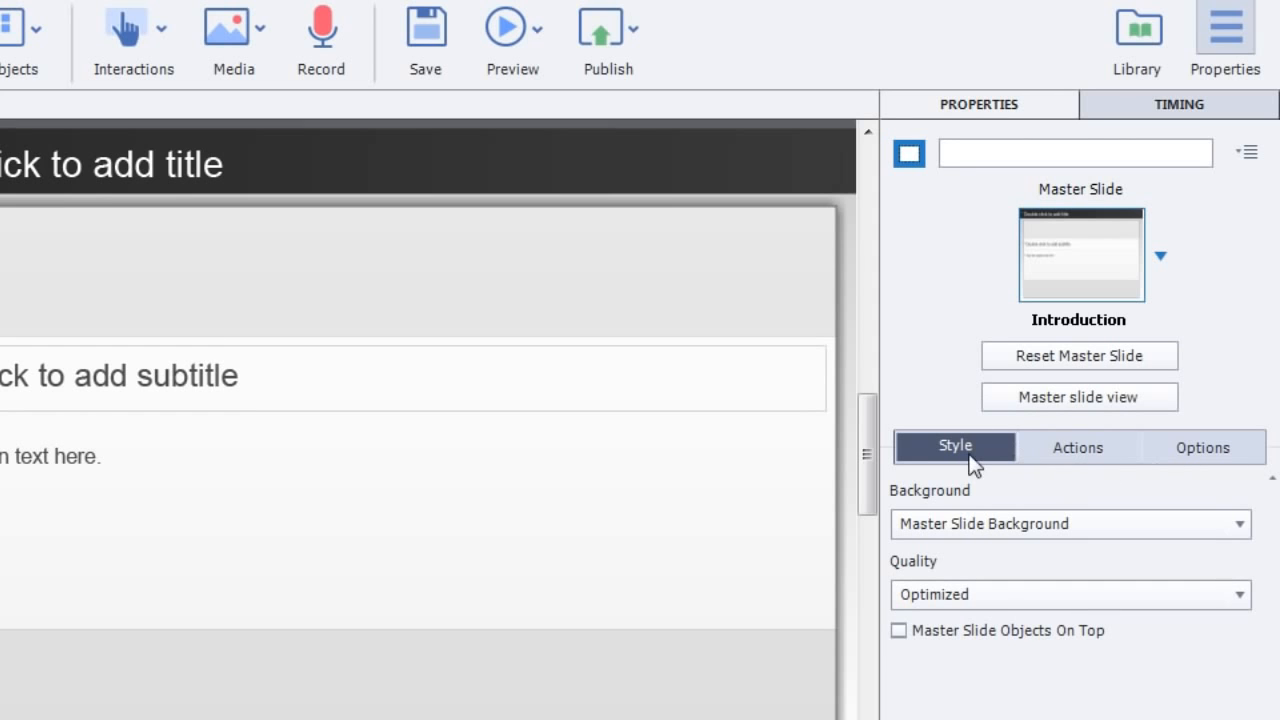
click(1077, 450)
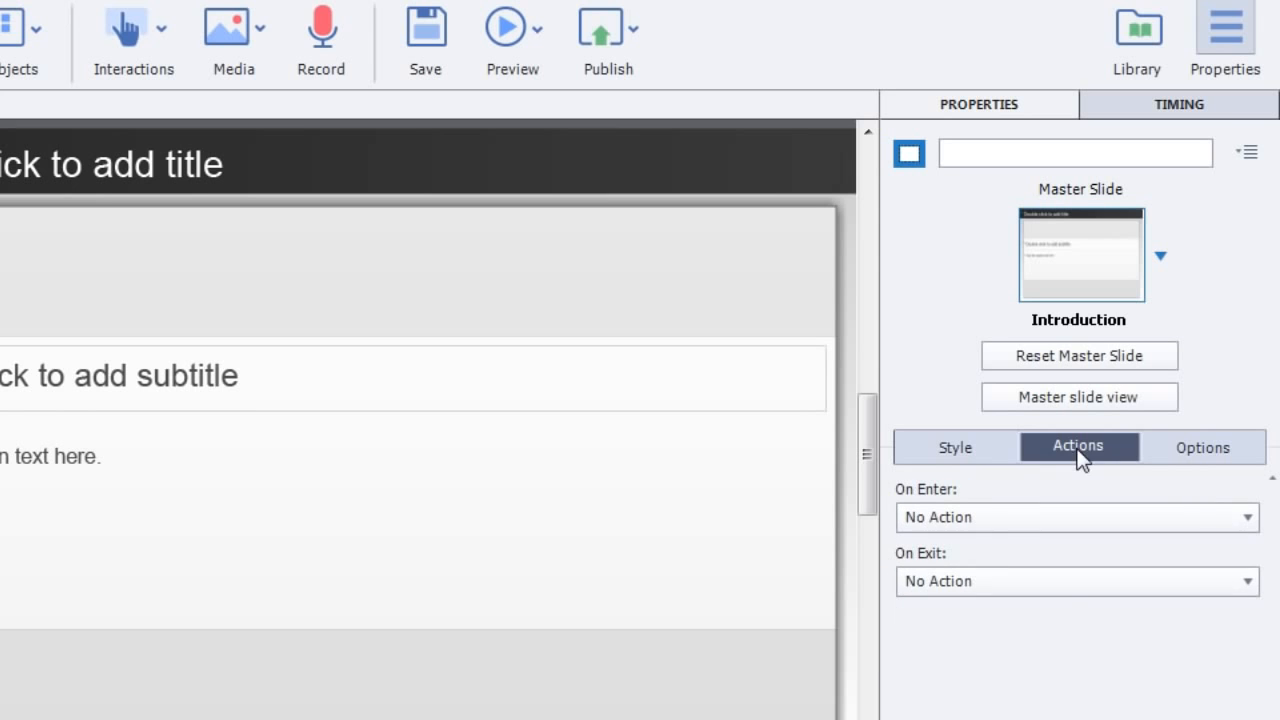
click(1212, 455)
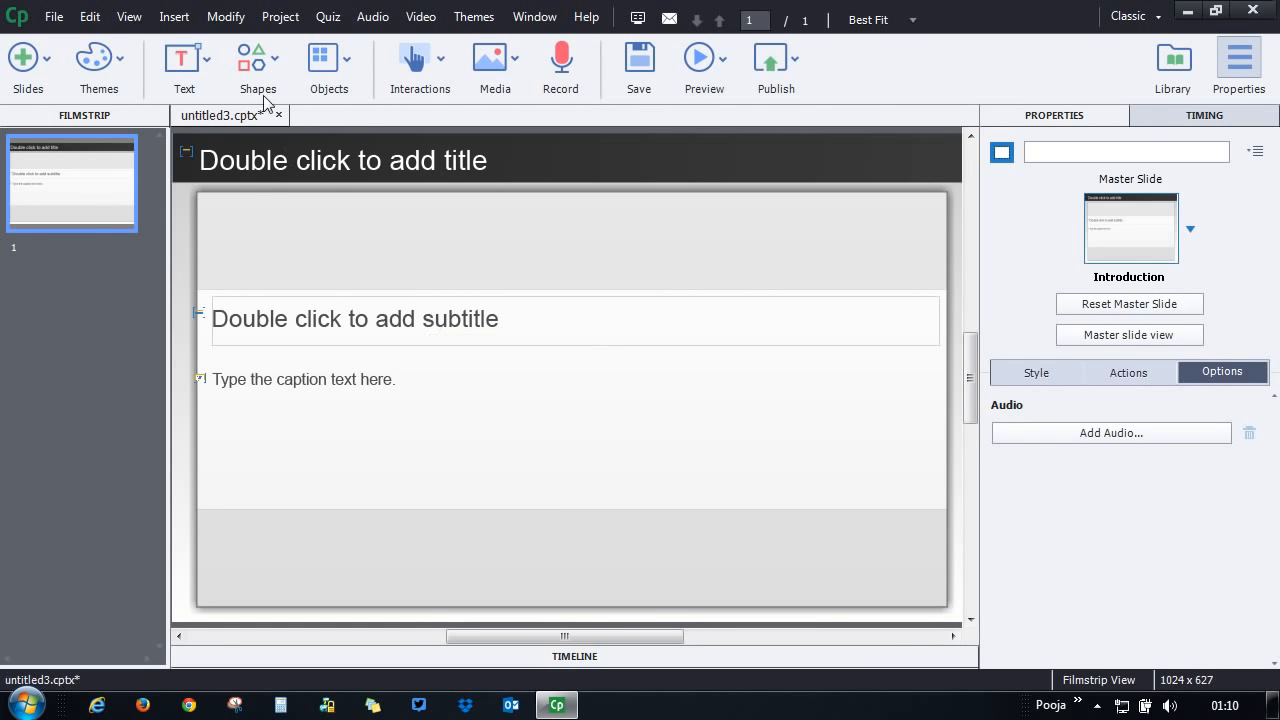
Insert a text caption on the slide and review its style and transform options.
click(189, 67)
click(208, 128)
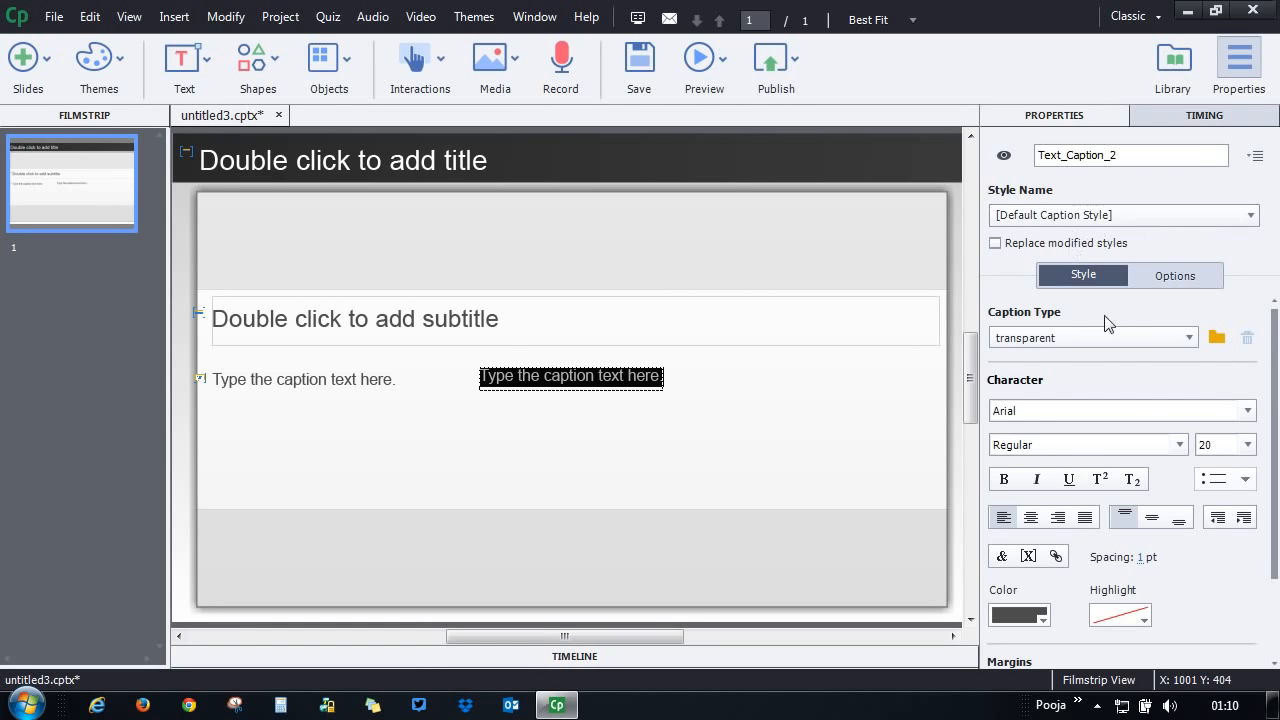
drag(1272, 412, 1276, 578)
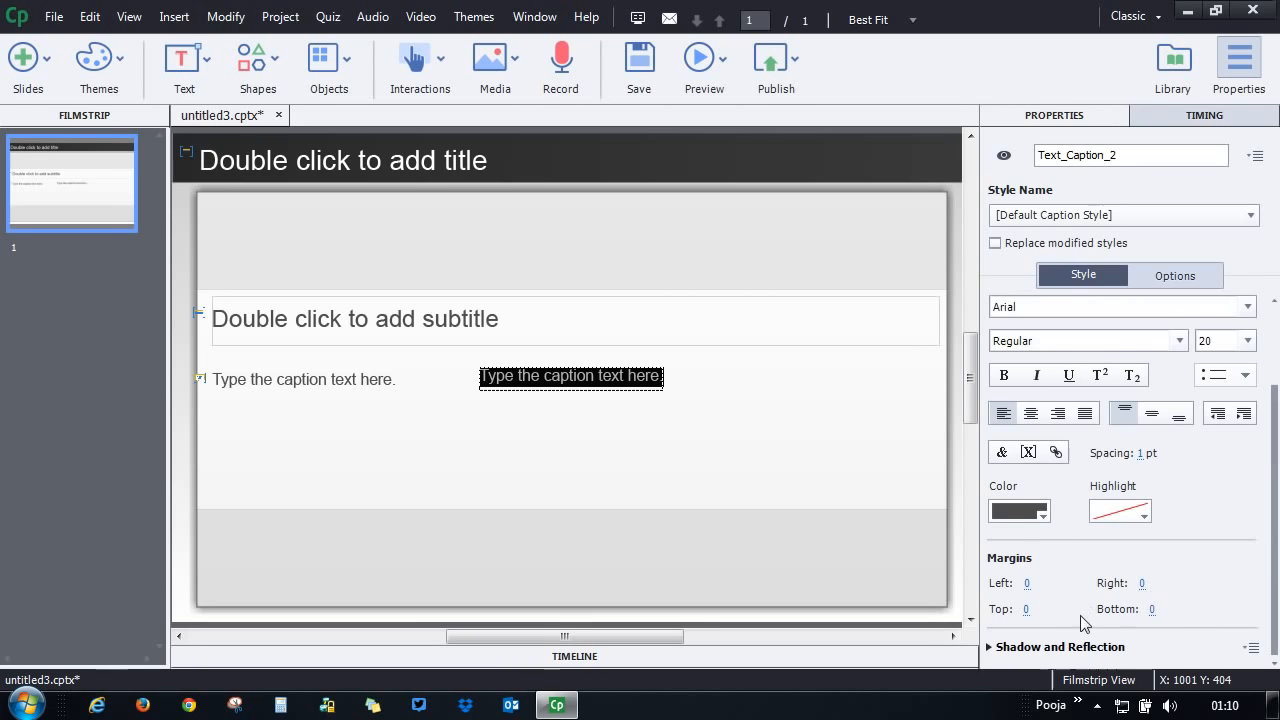
click(1176, 277)
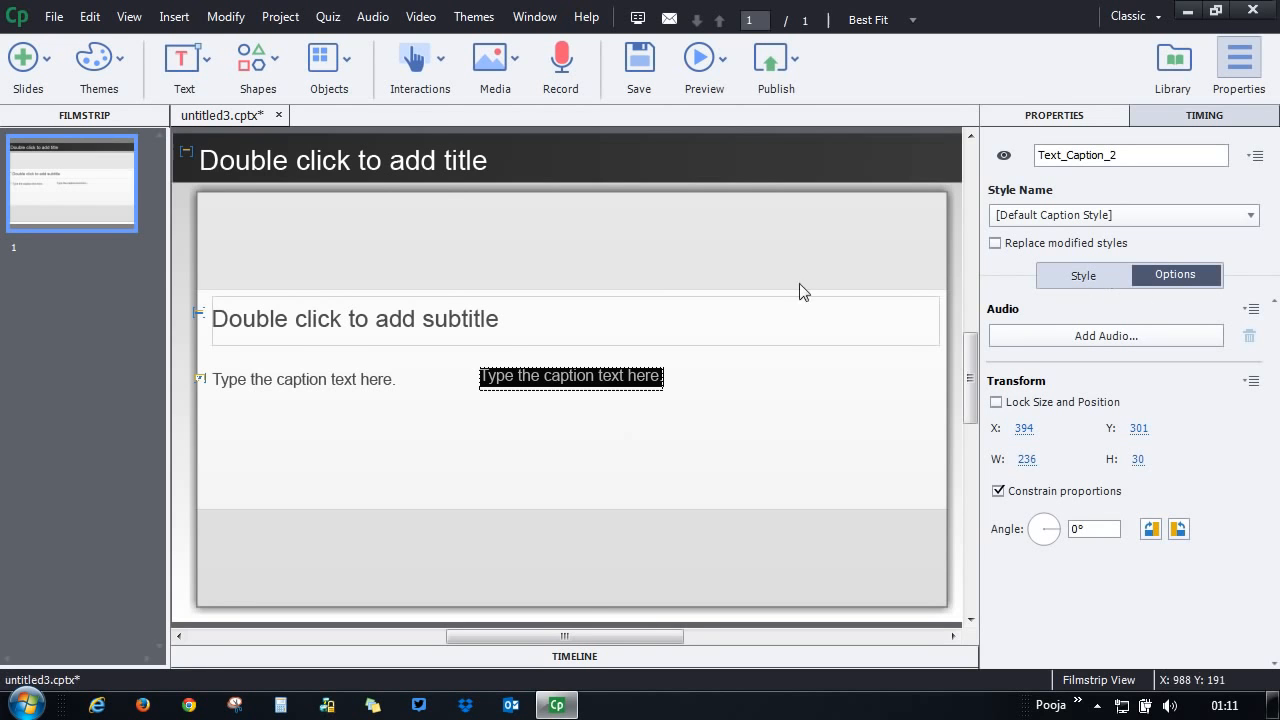
Draw an oval smart shape below the subtitle, overlapping the end of the original caption text, and set it to be used as a button.
click(271, 84)
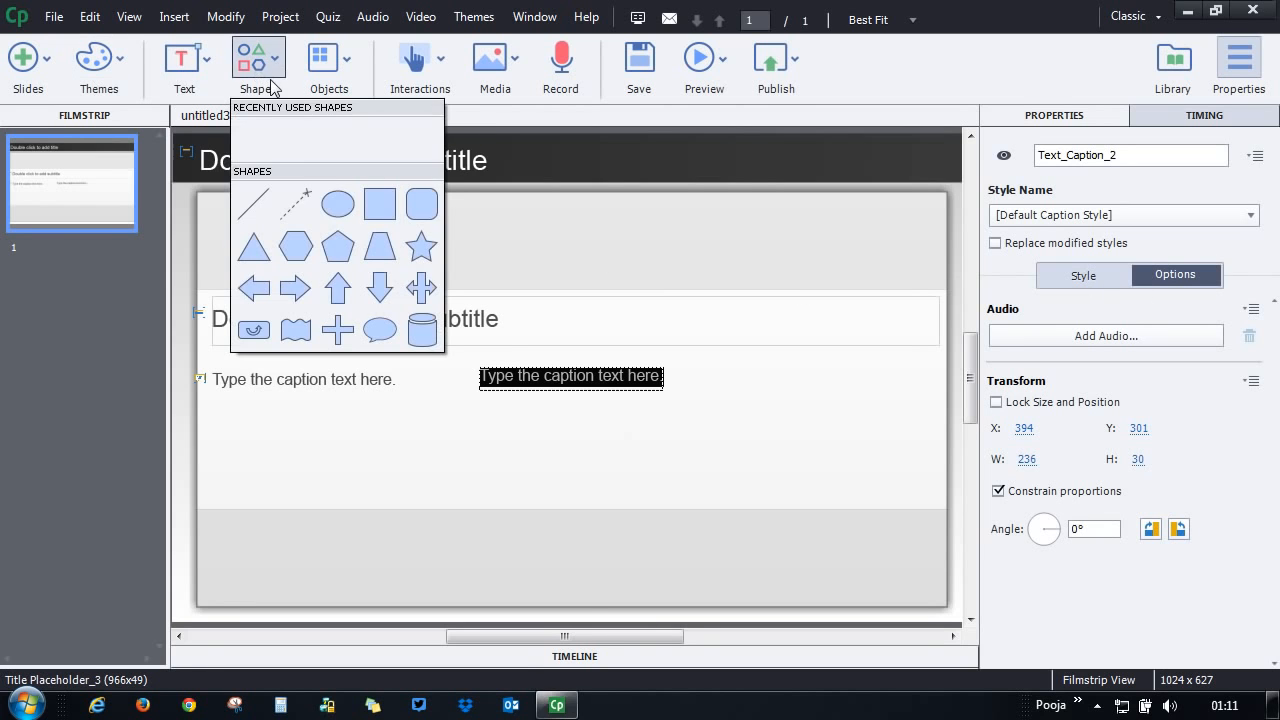
click(338, 204)
drag(345, 381, 449, 457)
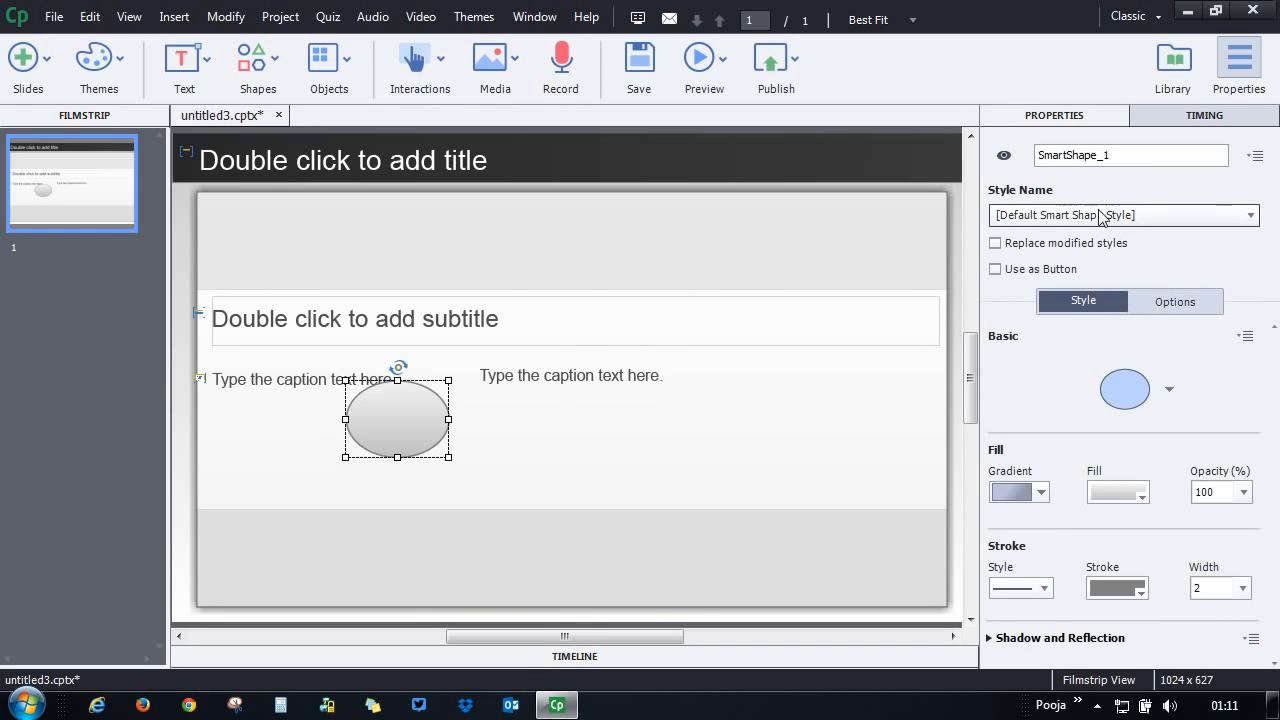
click(995, 269)
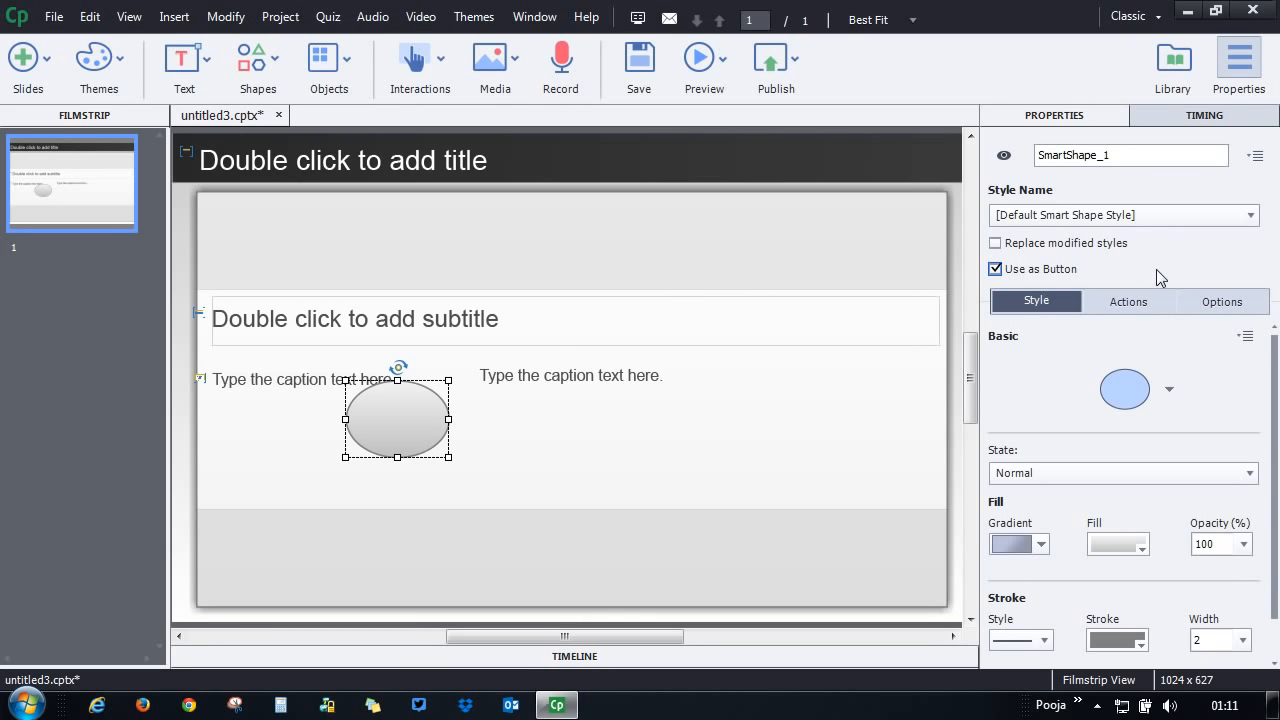
Look over the slide's timeline and the project library, and hide the object properties.
click(600, 658)
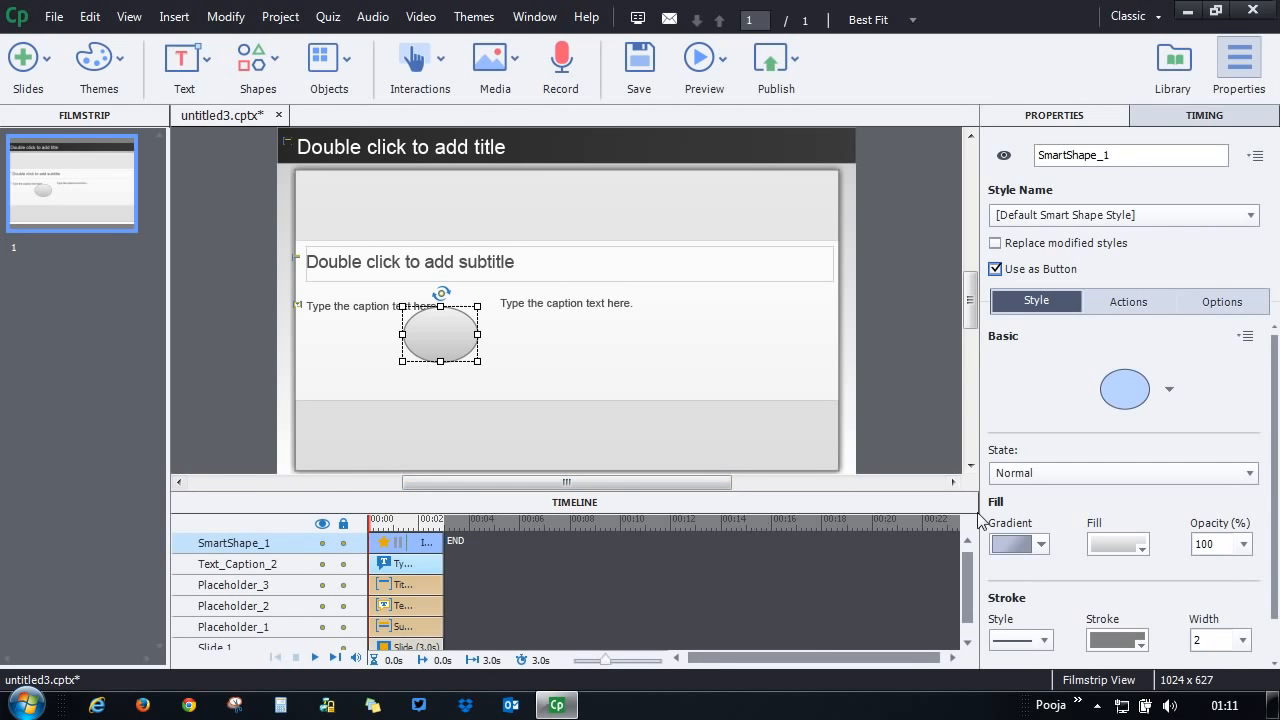
click(596, 501)
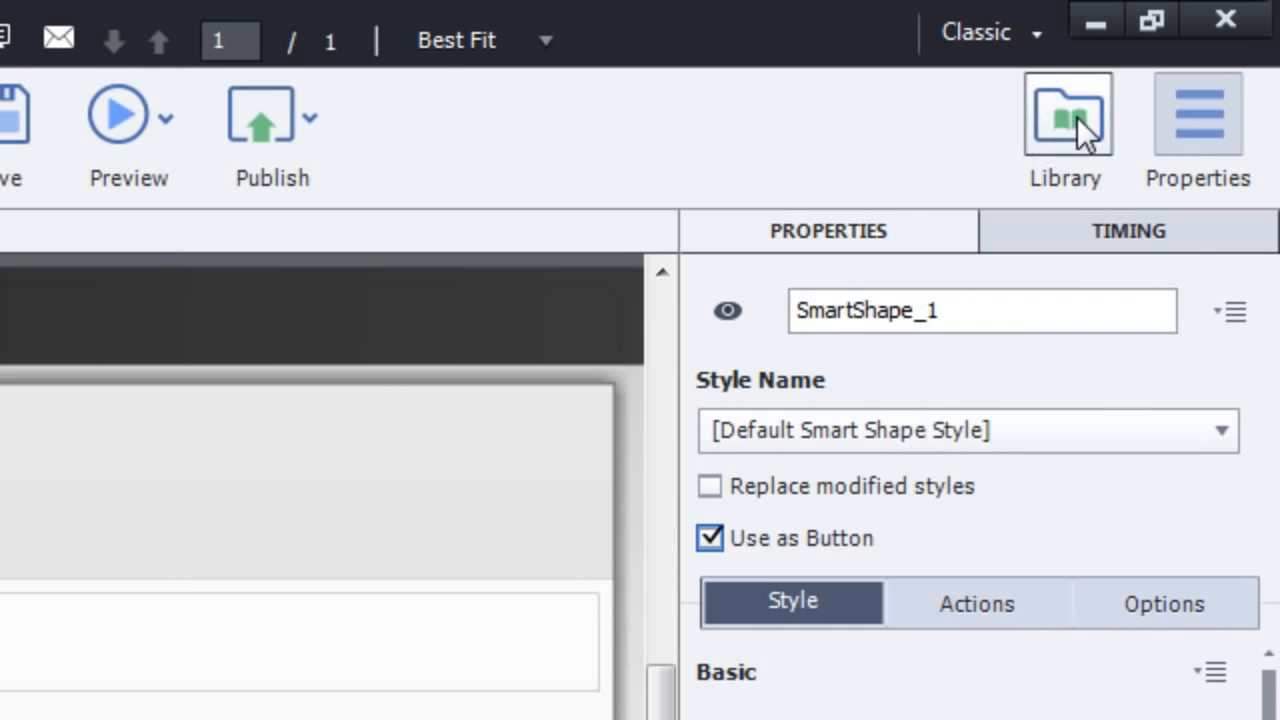
click(1077, 117)
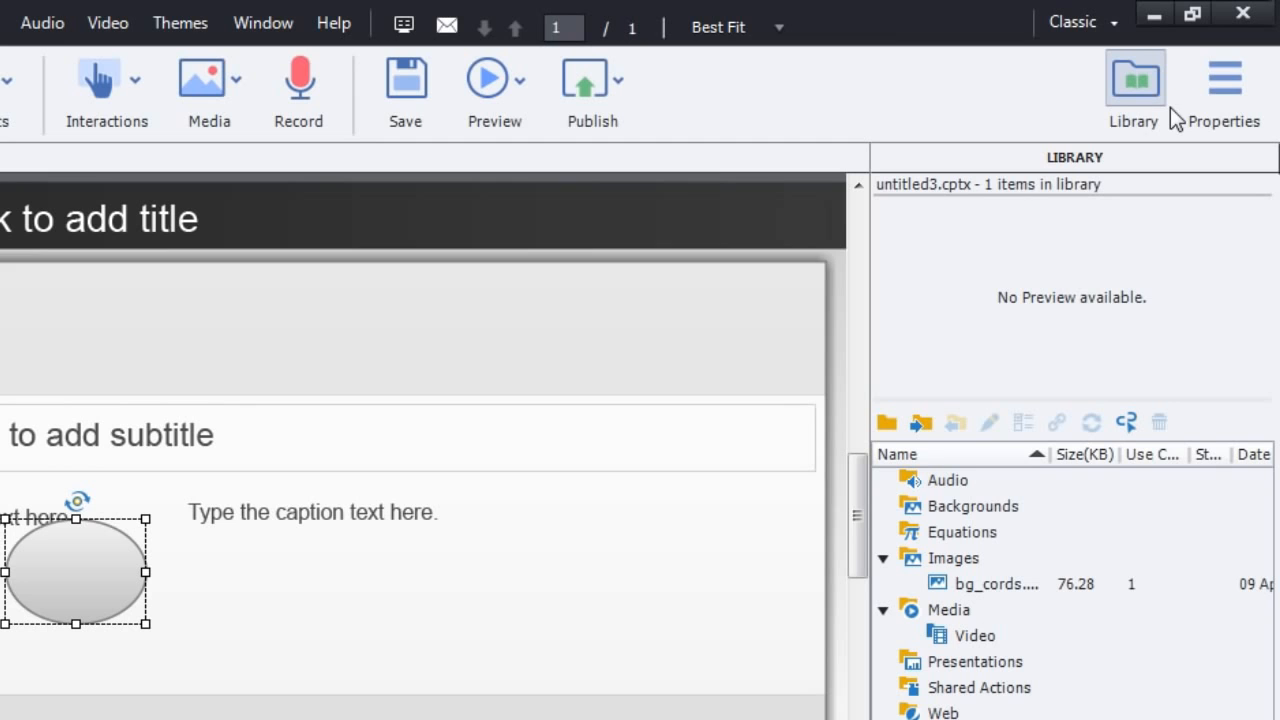
click(1243, 95)
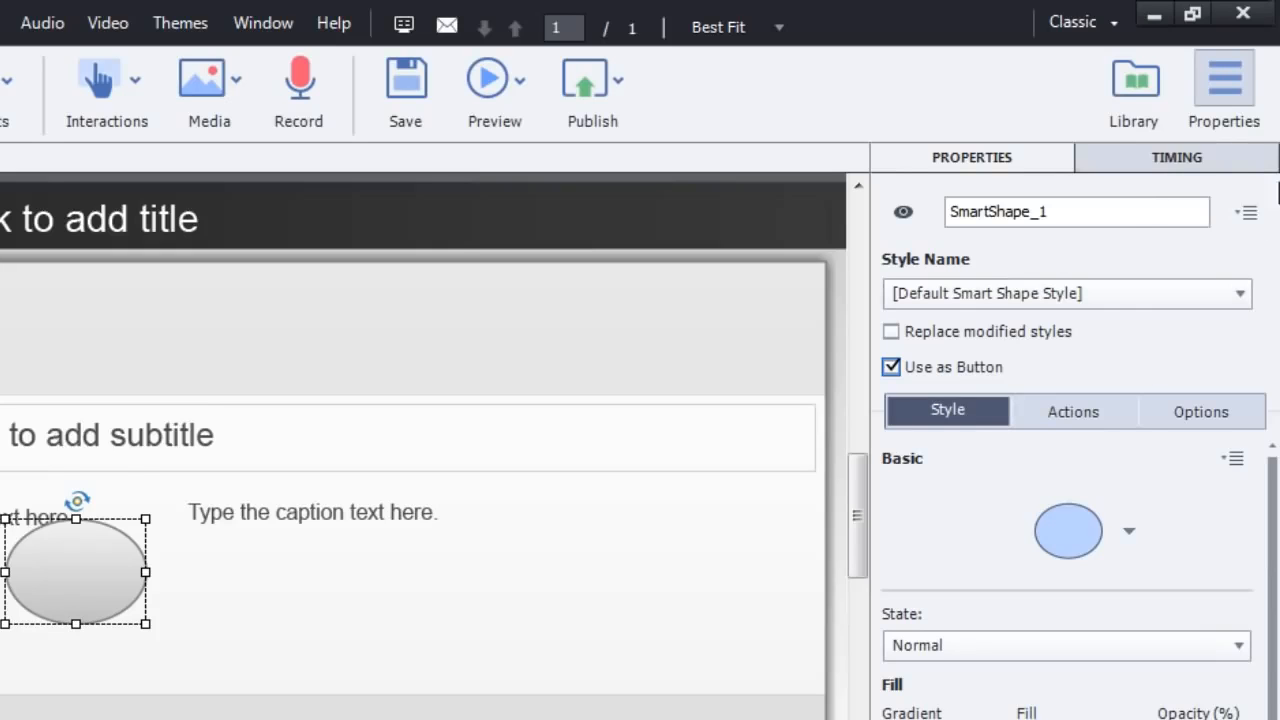
click(1227, 90)
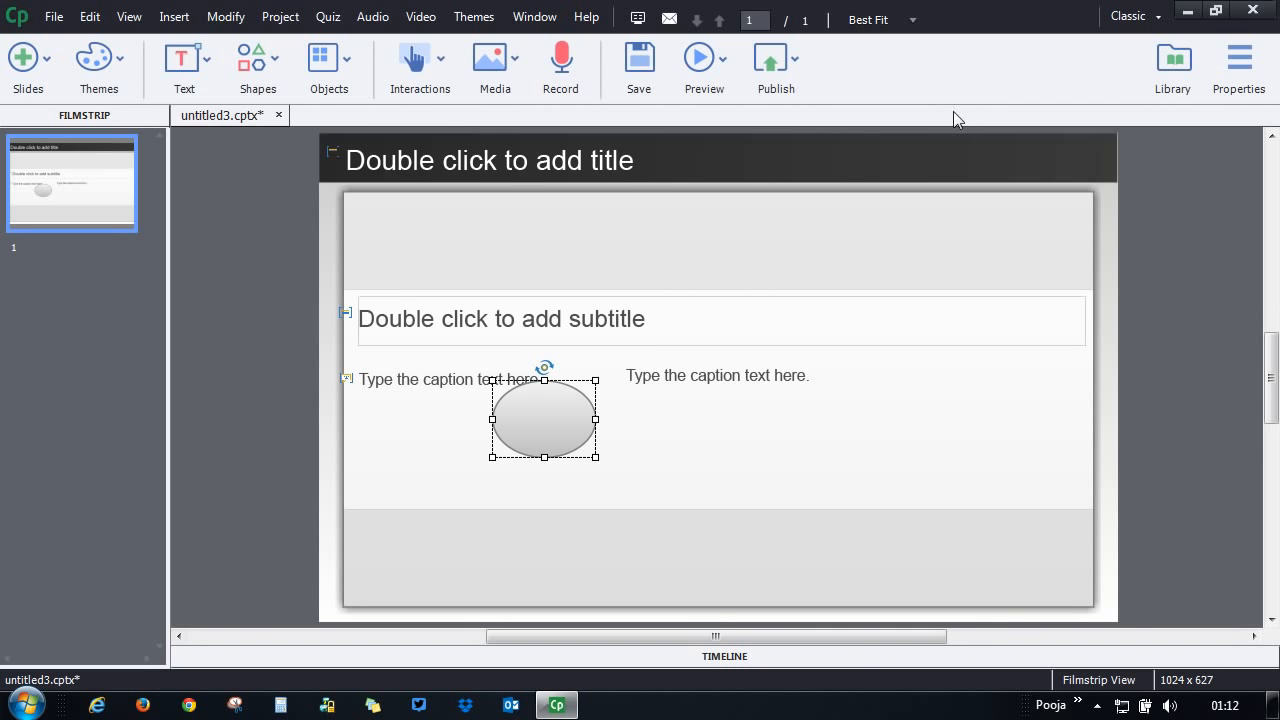
Apply the Nimble theme to the project, accepting that object style overrides are replaced.
click(31, 57)
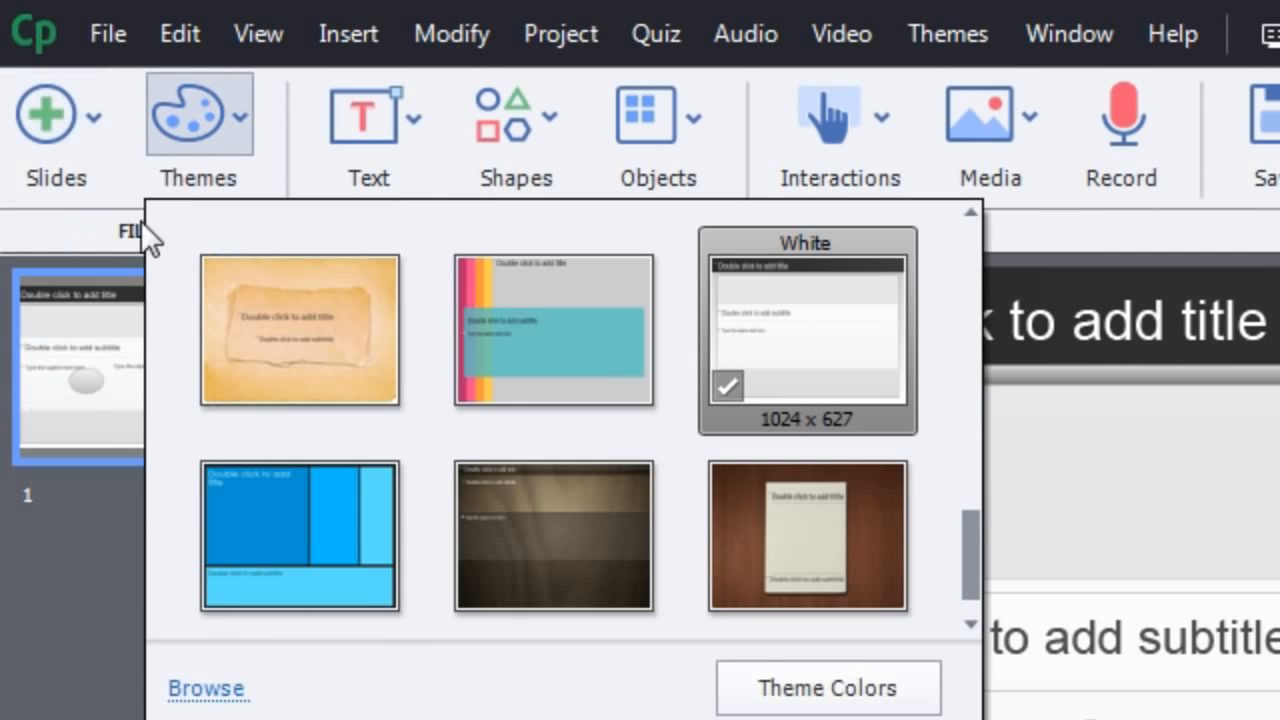
mouse_move(24, 72)
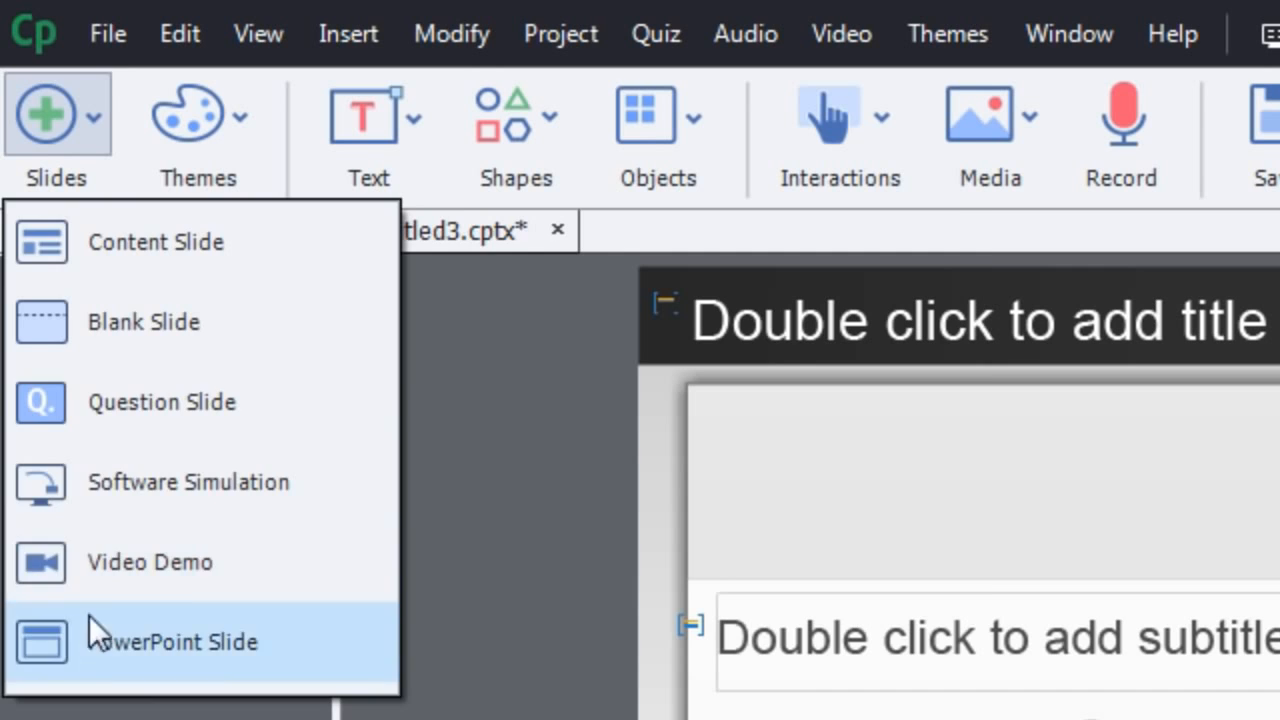
click(186, 192)
click(606, 363)
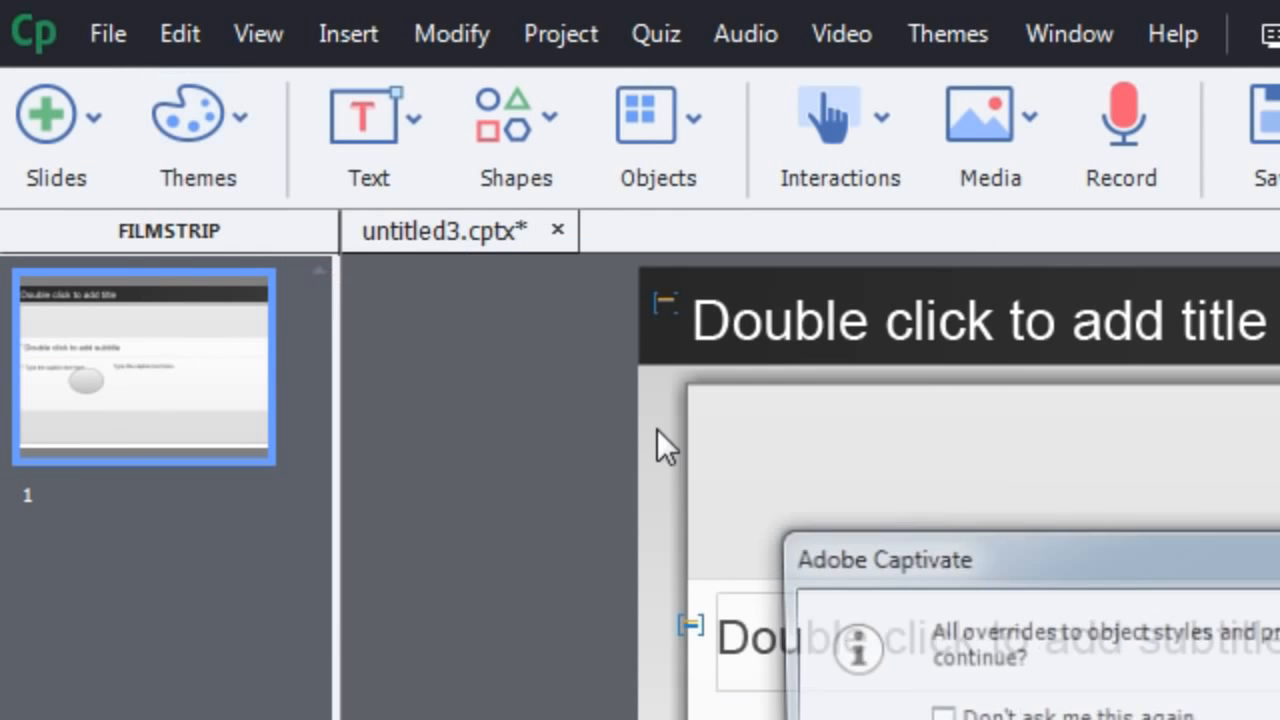
key(Return)
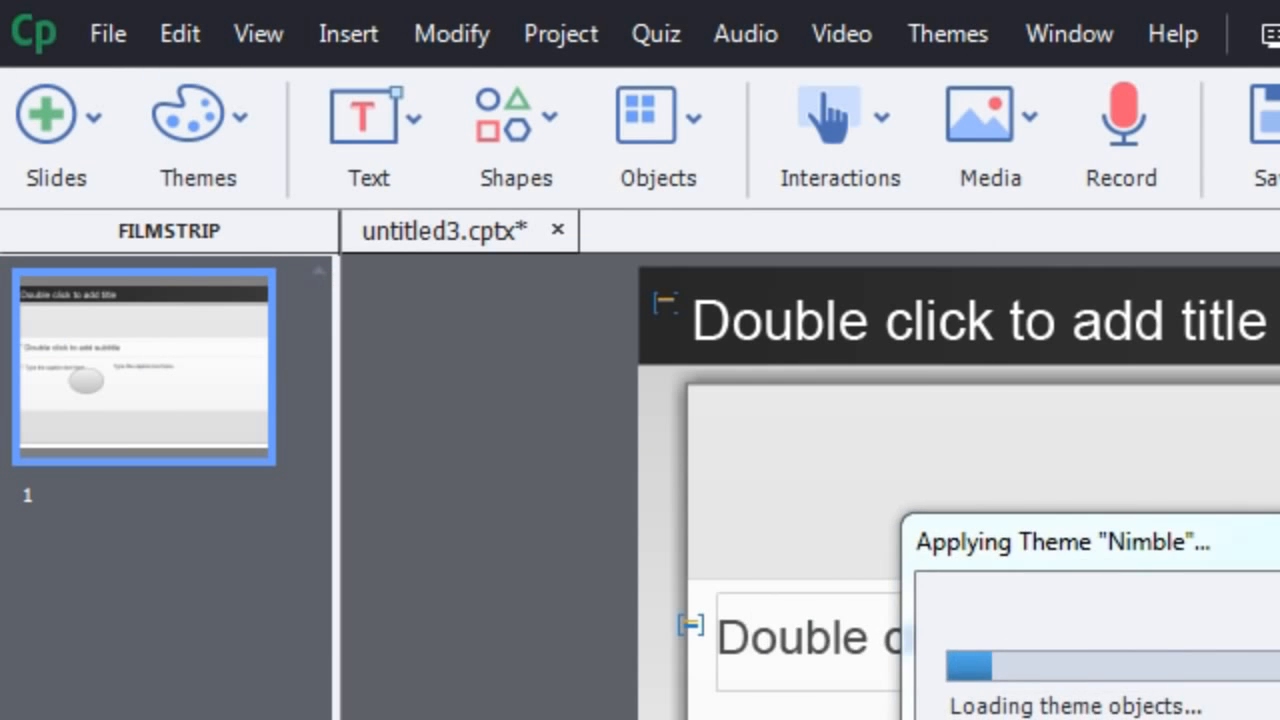
Examine the available theme colour palettes and the customizable colours of the Nimble palette.
click(244, 140)
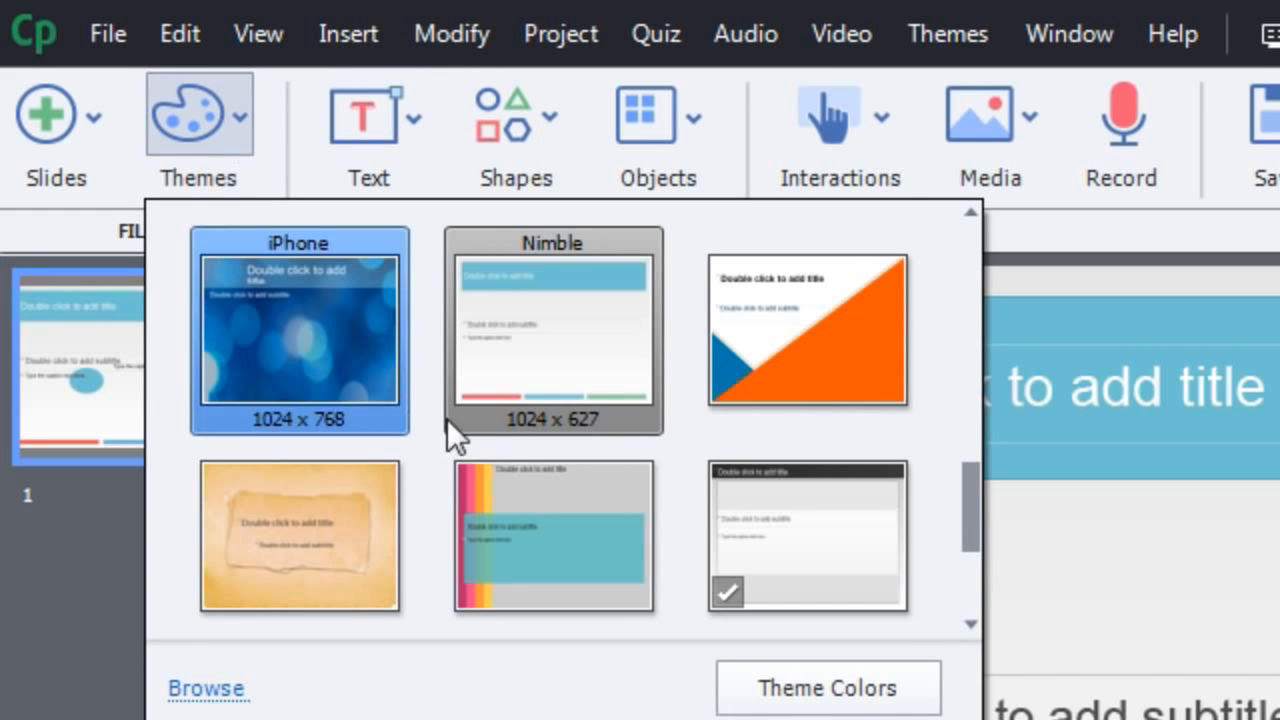
click(855, 694)
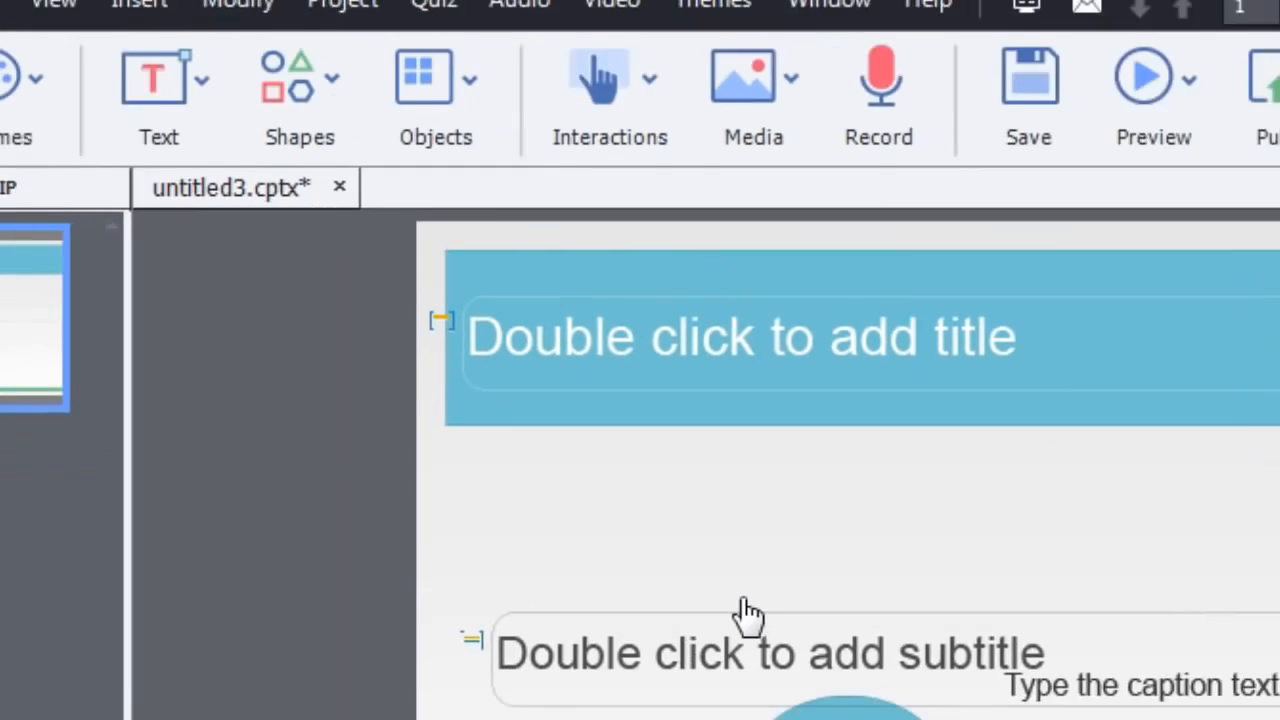
drag(1080, 143, 394, 154)
click(827, 281)
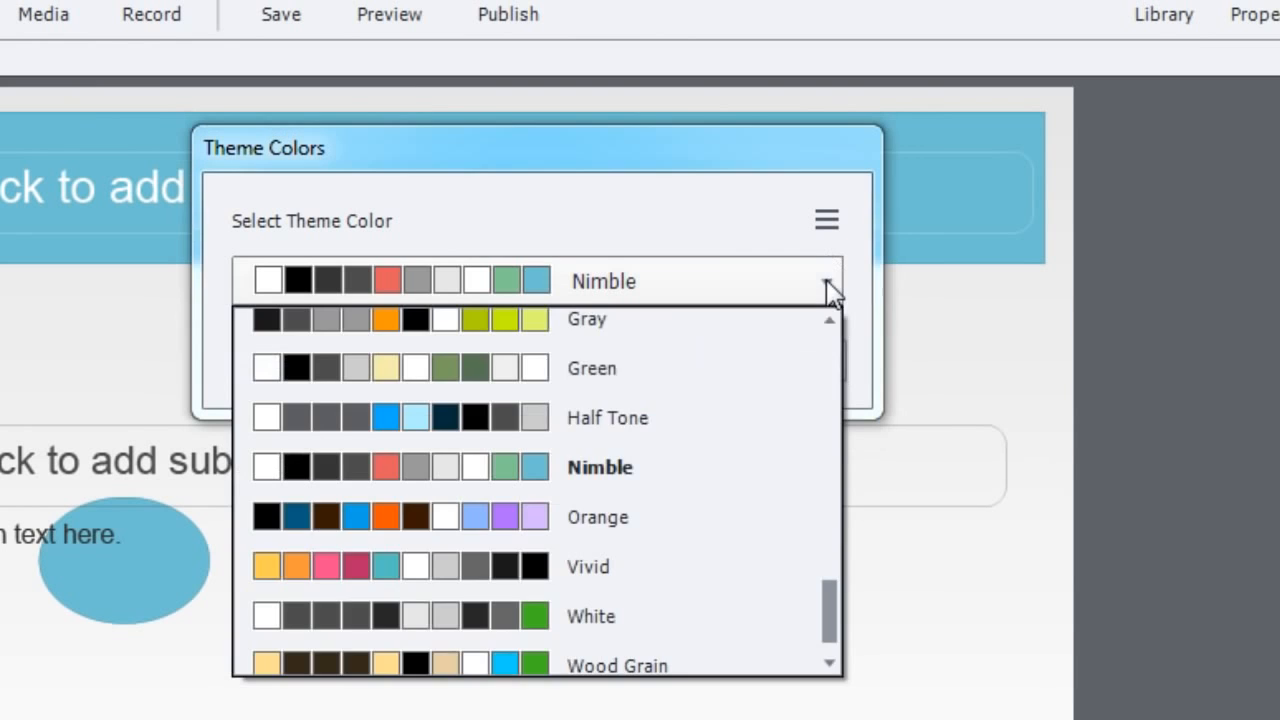
drag(840, 637, 840, 671)
click(749, 283)
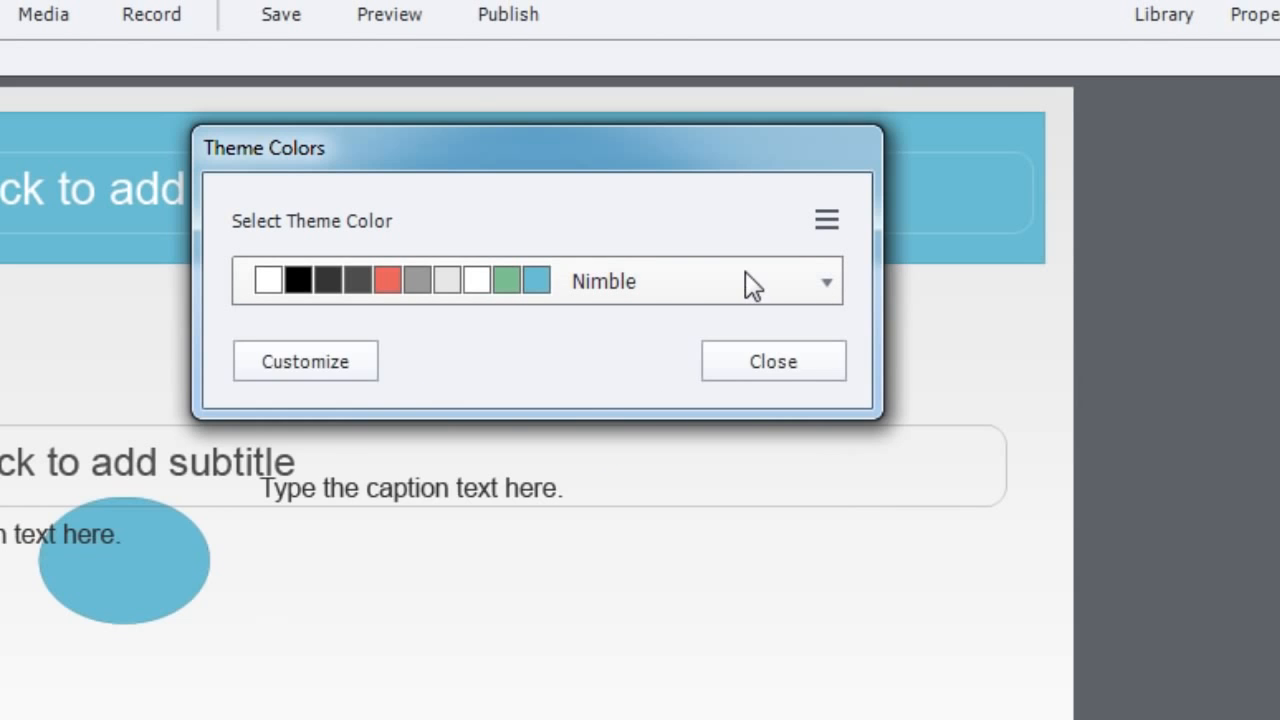
click(321, 370)
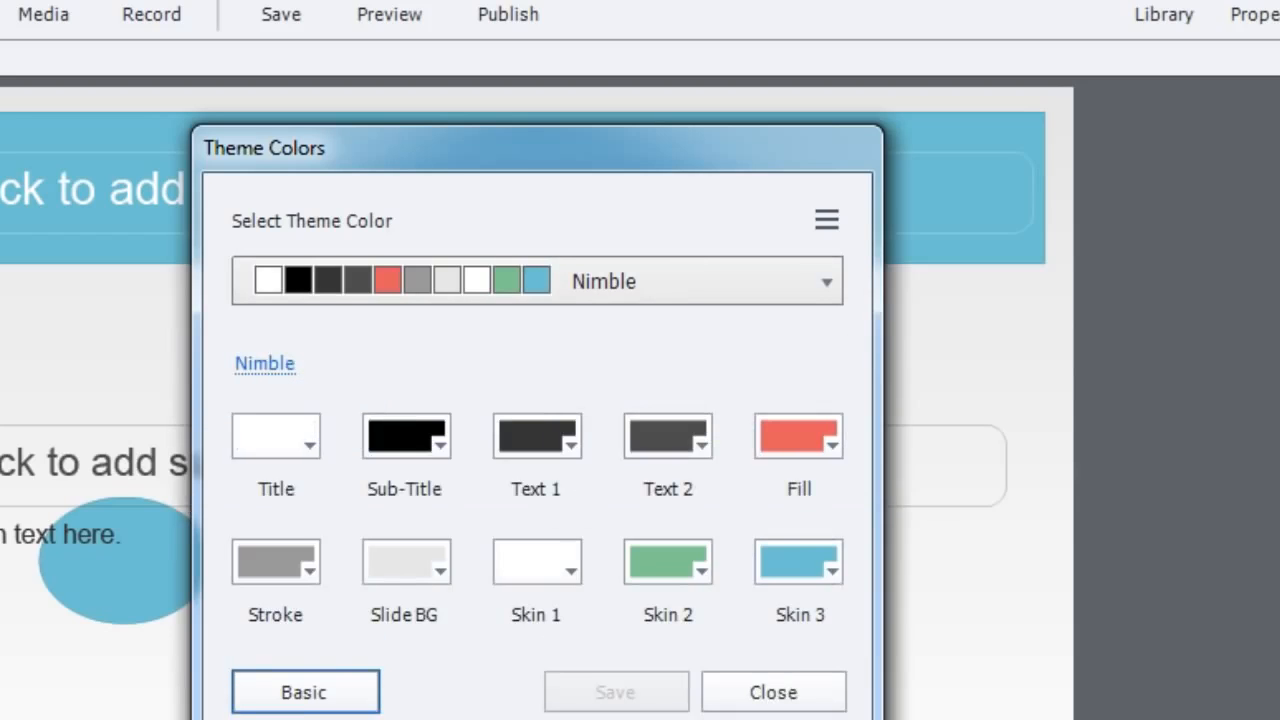
click(766, 694)
Draw an oval smart shape in the empty area between the title and the subtitle and show its properties.
click(320, 118)
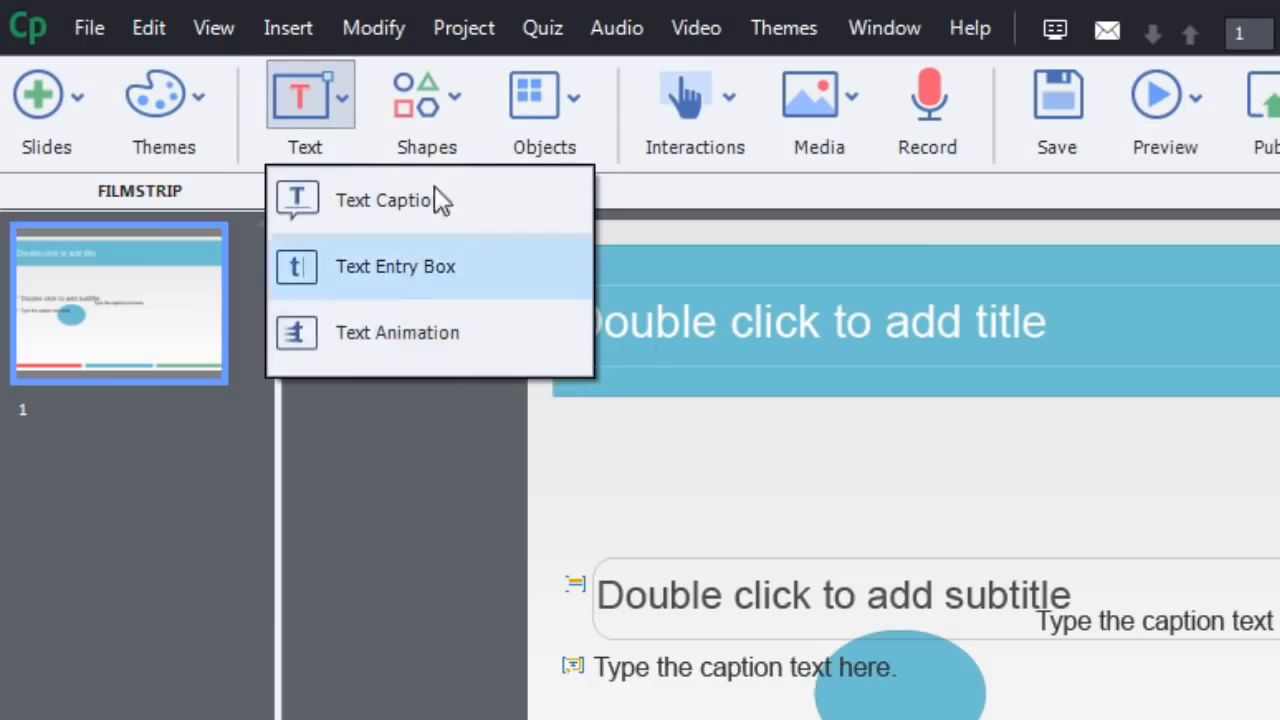
click(434, 112)
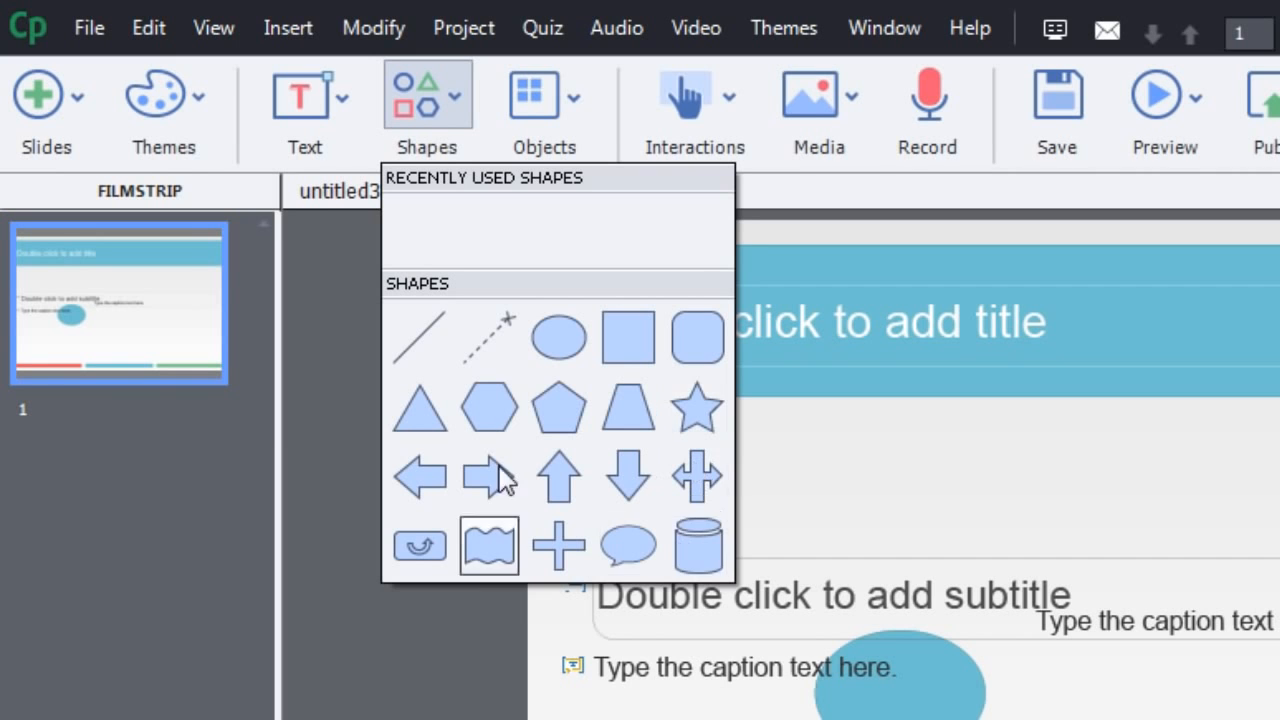
click(566, 352)
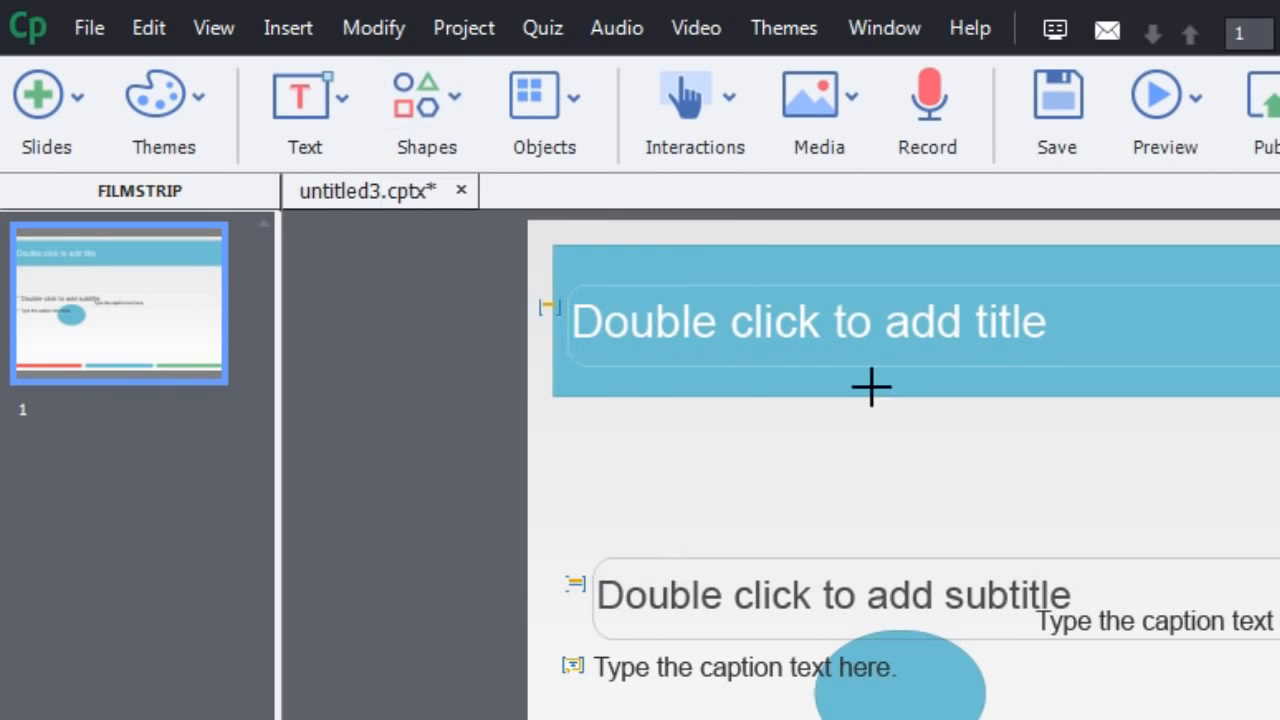
drag(922, 420, 1053, 561)
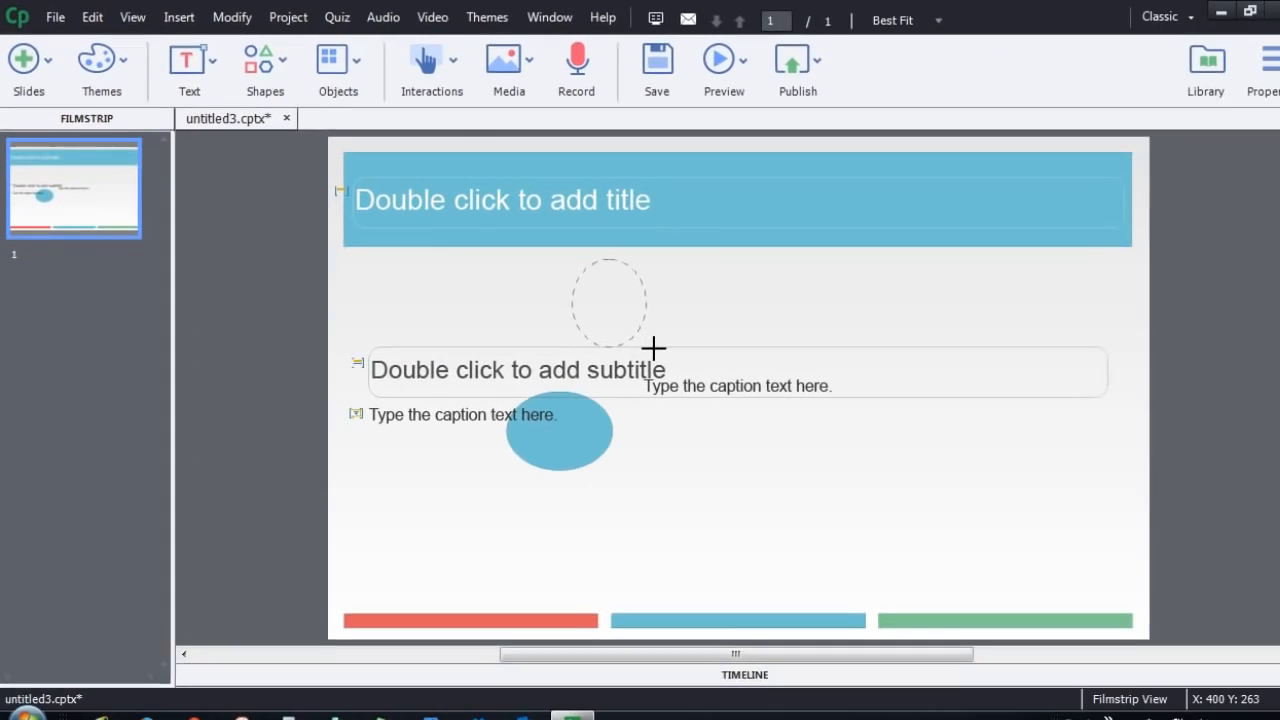
drag(654, 348, 640, 345)
double_click(599, 296)
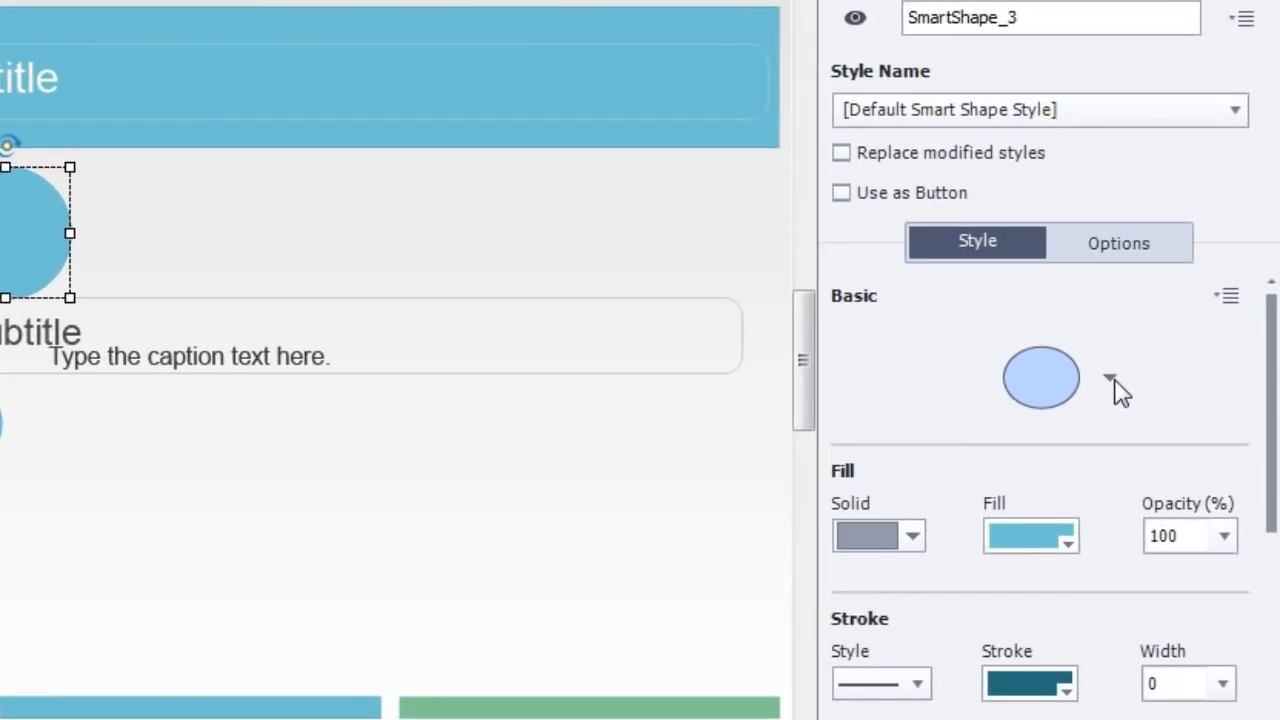
Change the new oval between the title and subtitle into a parallelogram.
click(1169, 388)
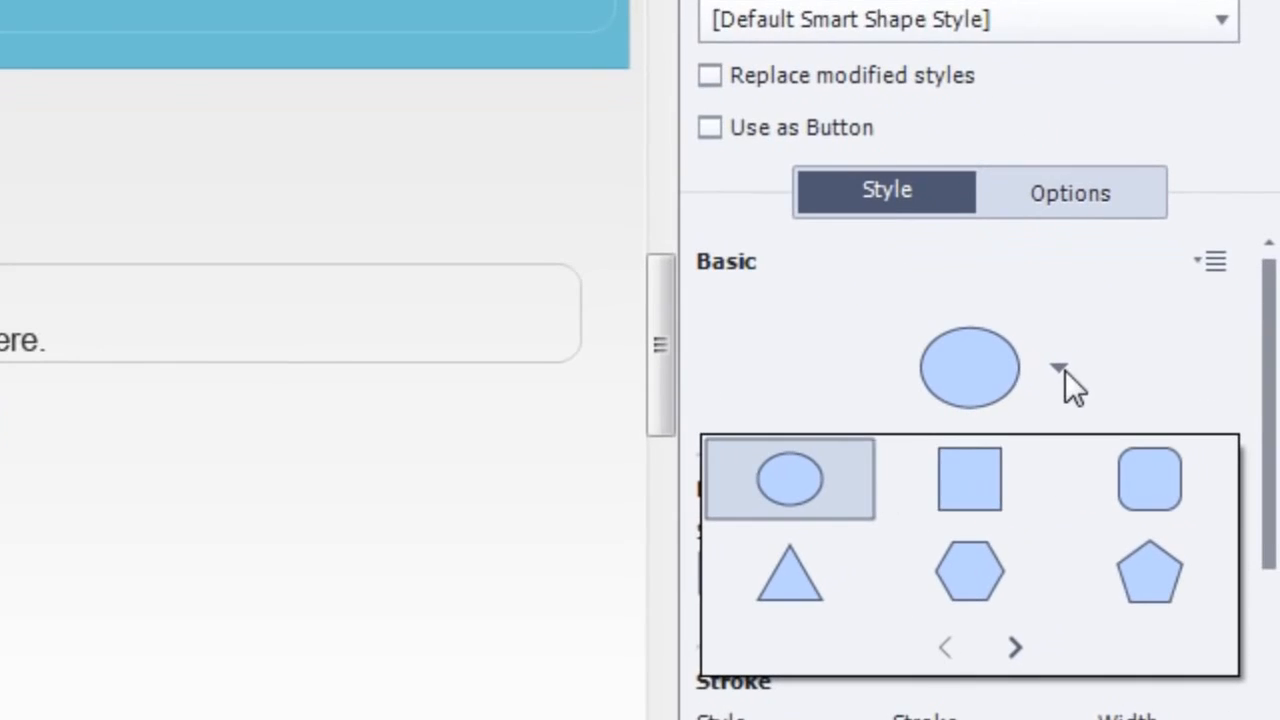
click(1019, 646)
click(944, 647)
click(1019, 648)
click(969, 479)
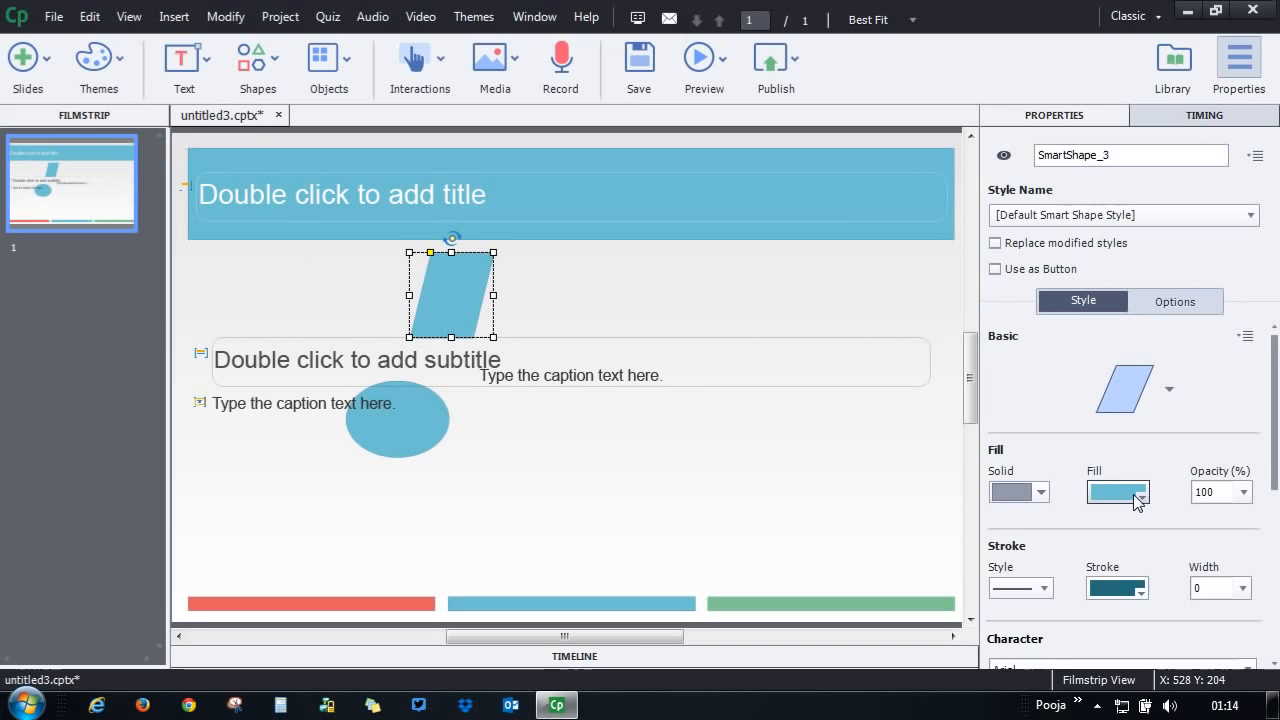
Draw a four-way arrow smart shape to the right of the parallelogram, just above the subtitle placeholder.
click(252, 58)
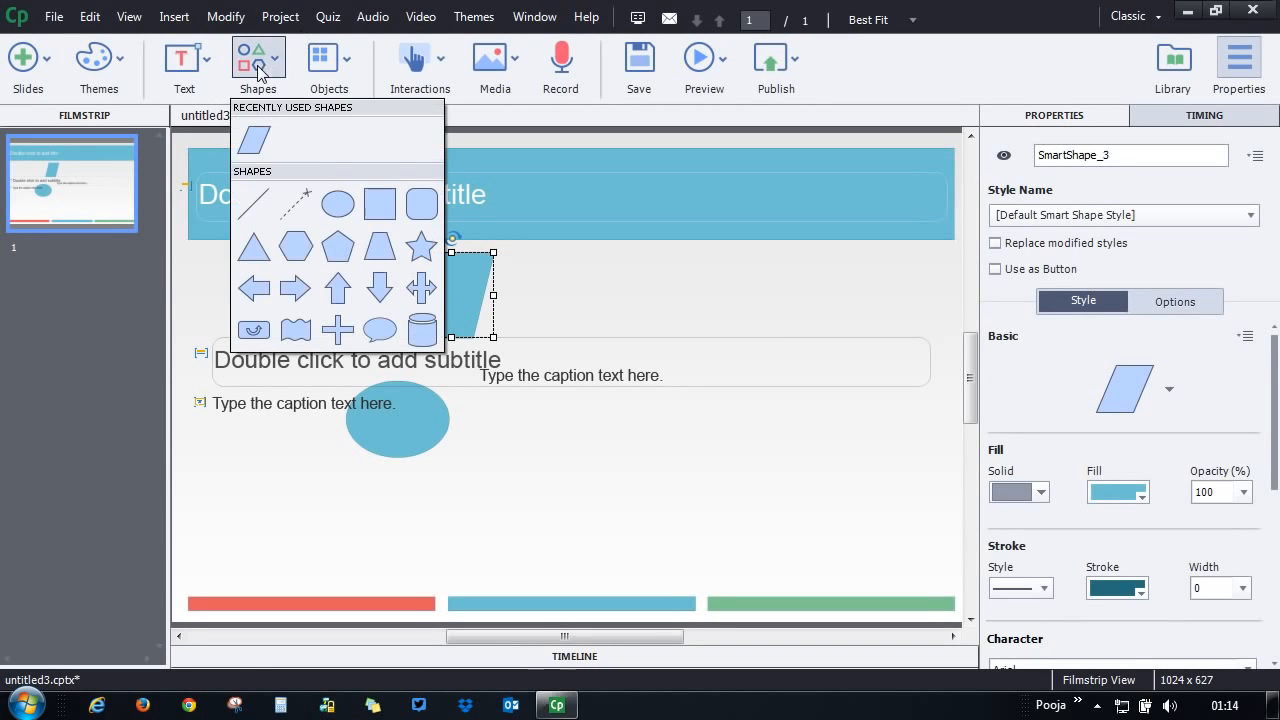
click(421, 288)
drag(601, 257, 701, 350)
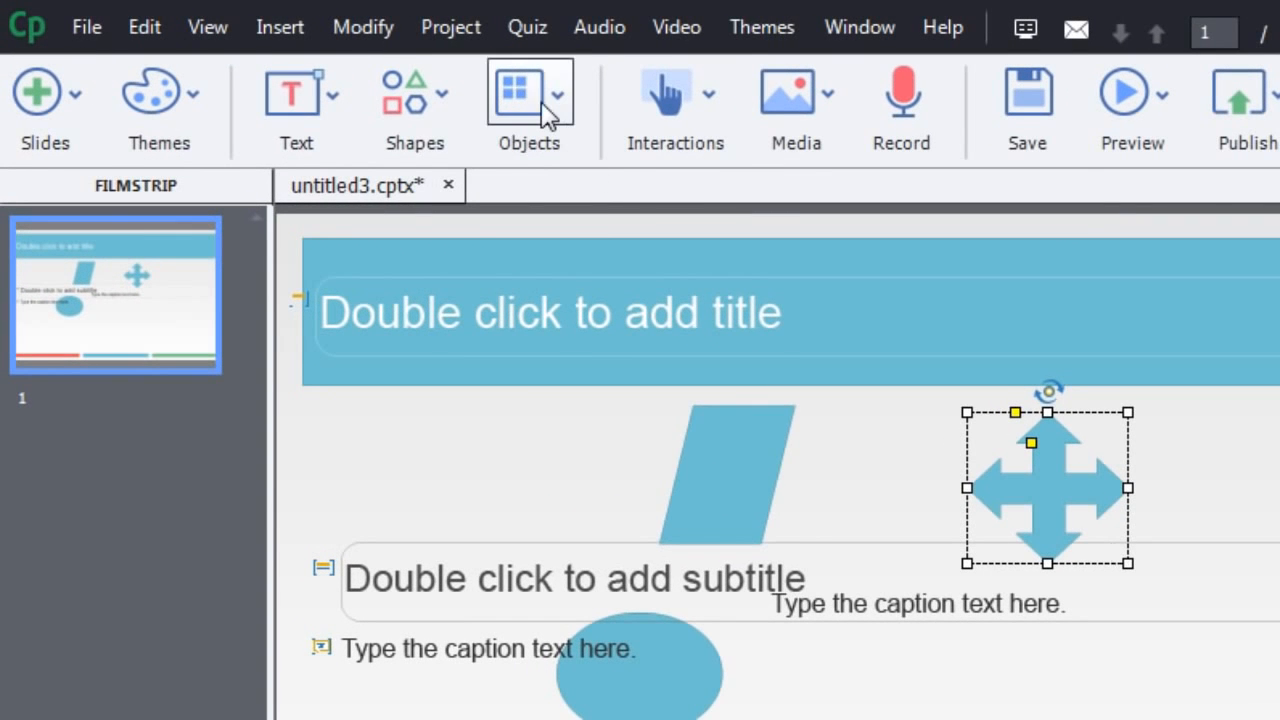
Examine the available object, interaction, media and text types and the commands for inserting slides, widgets and equations.
click(547, 113)
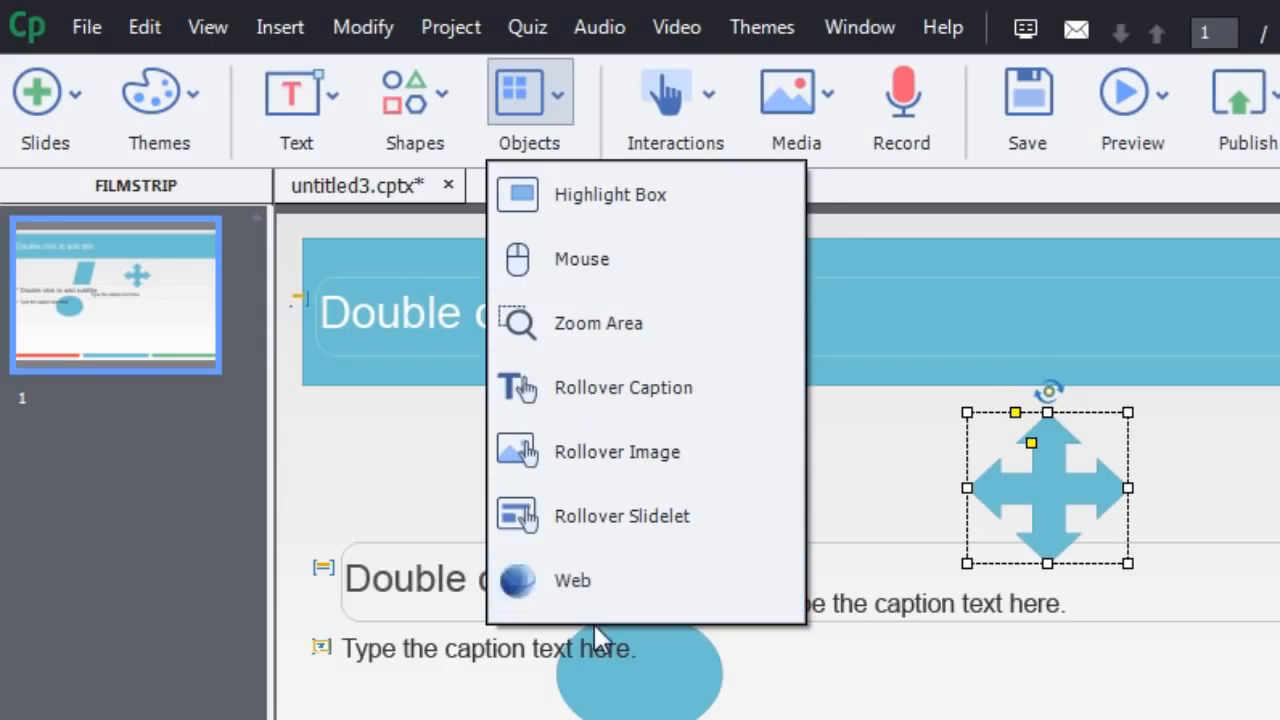
click(540, 95)
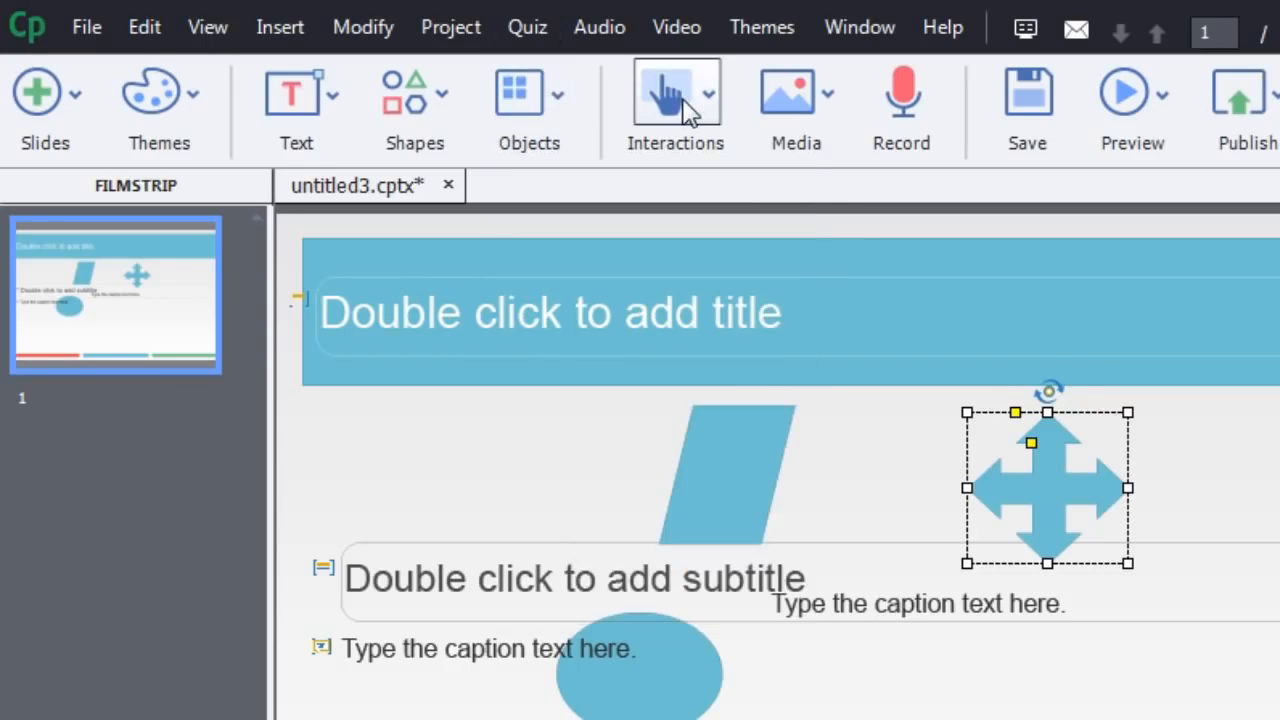
click(686, 108)
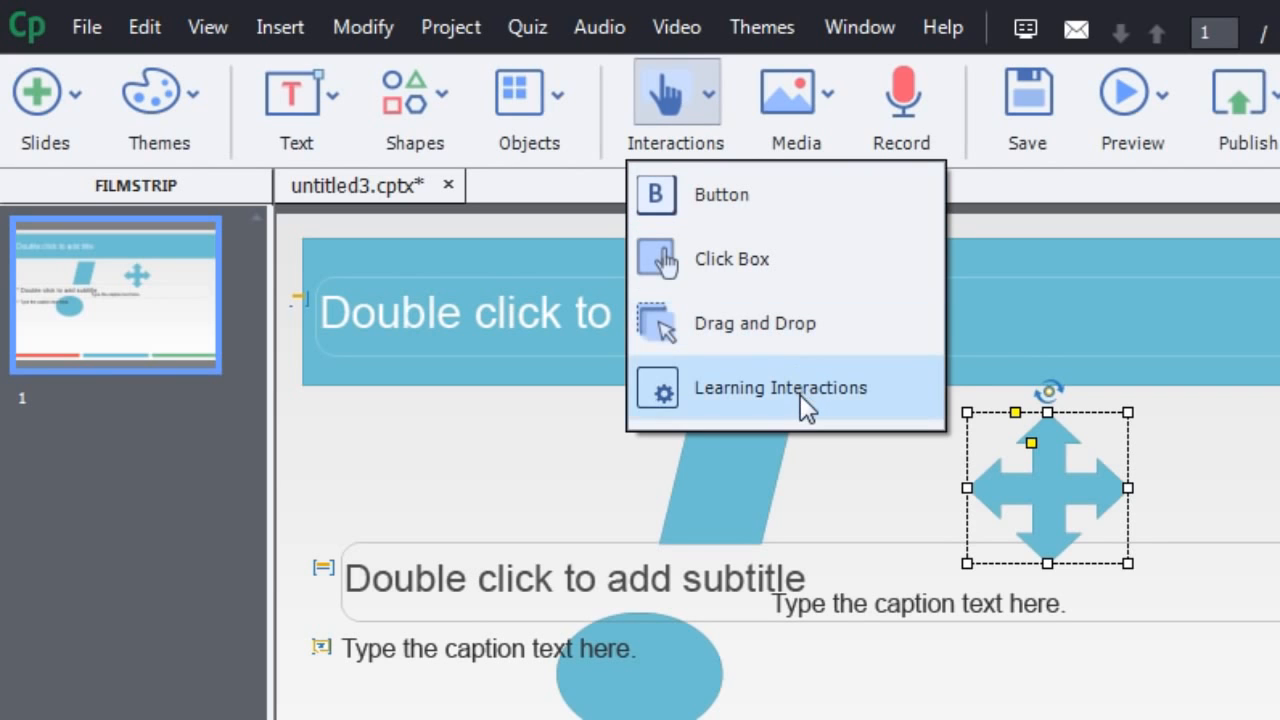
click(668, 109)
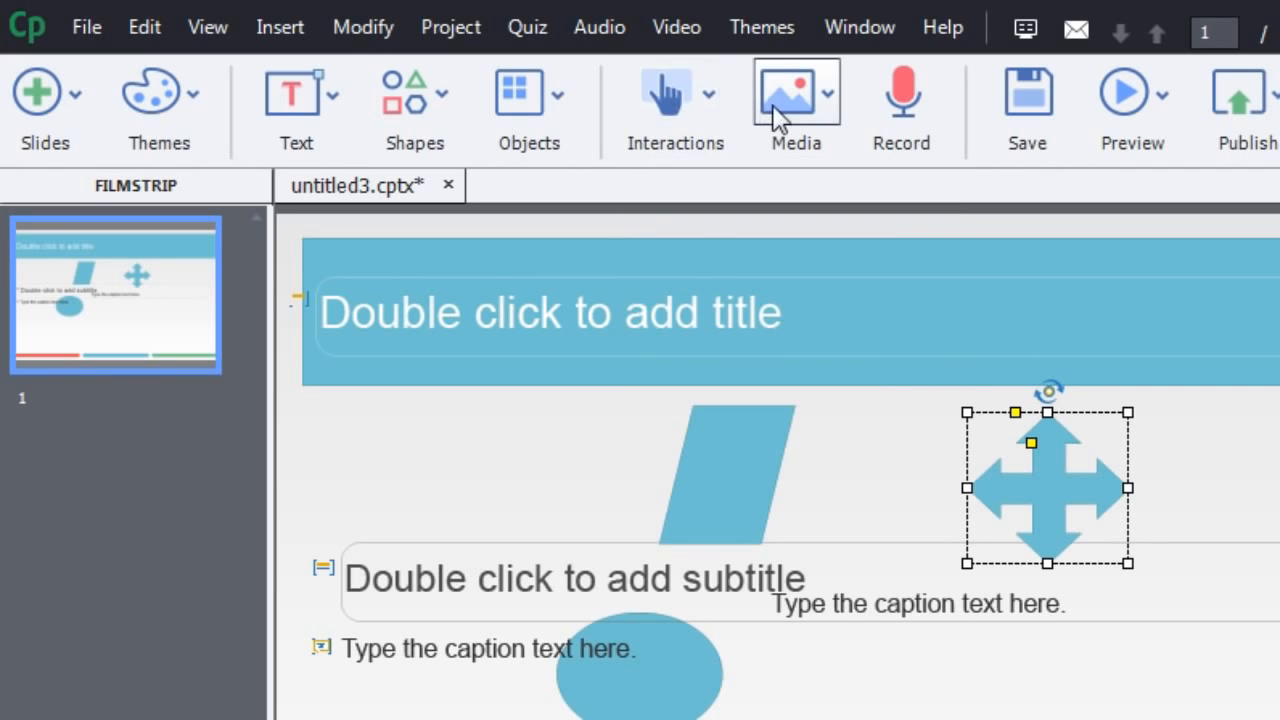
click(822, 113)
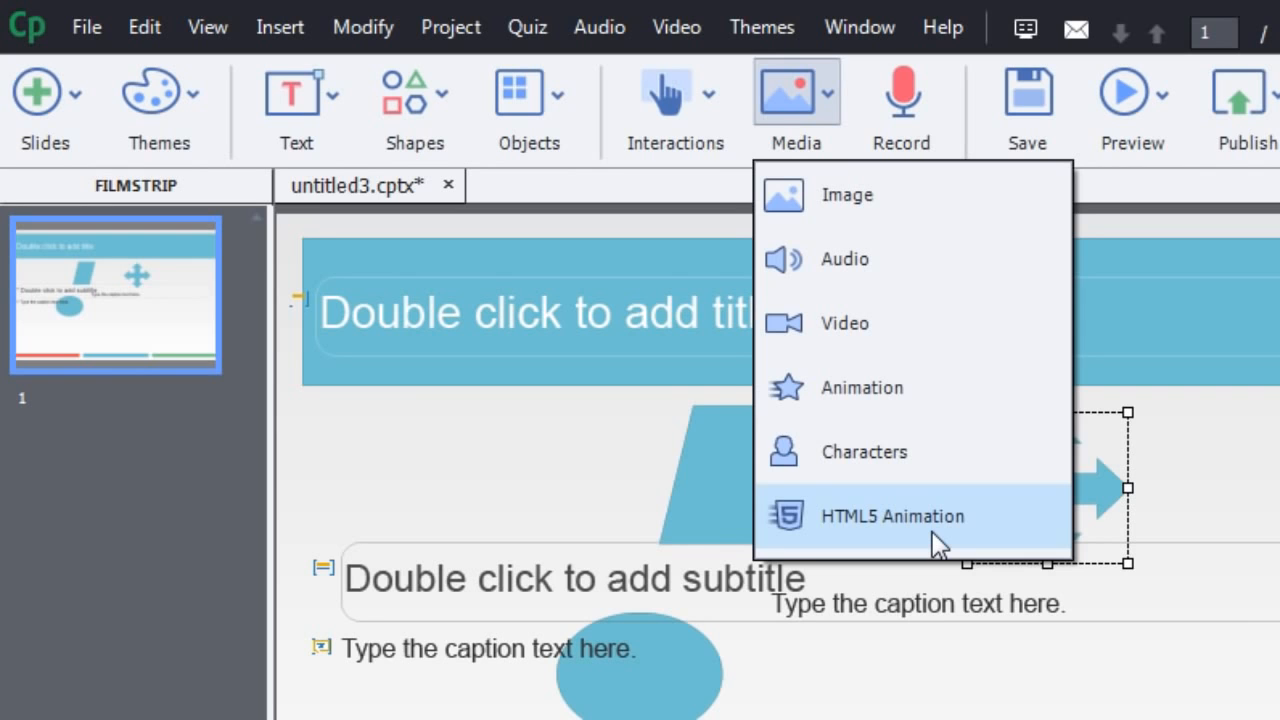
click(826, 92)
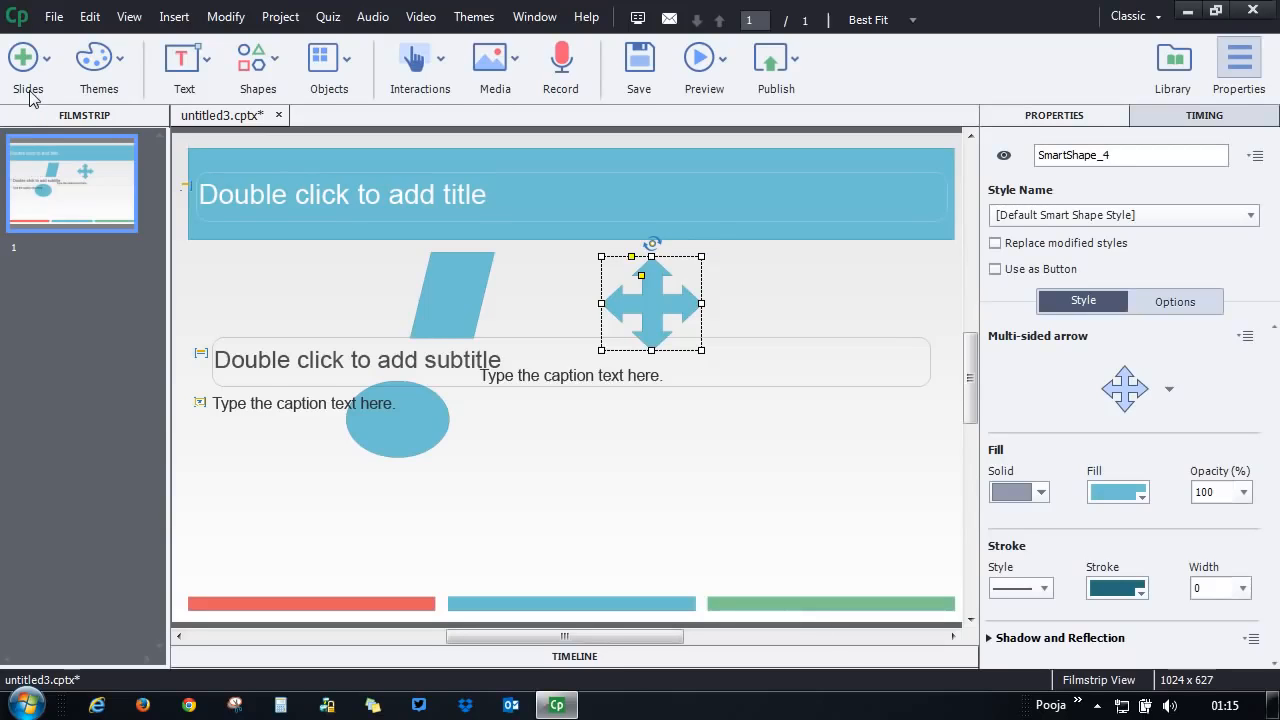
click(415, 60)
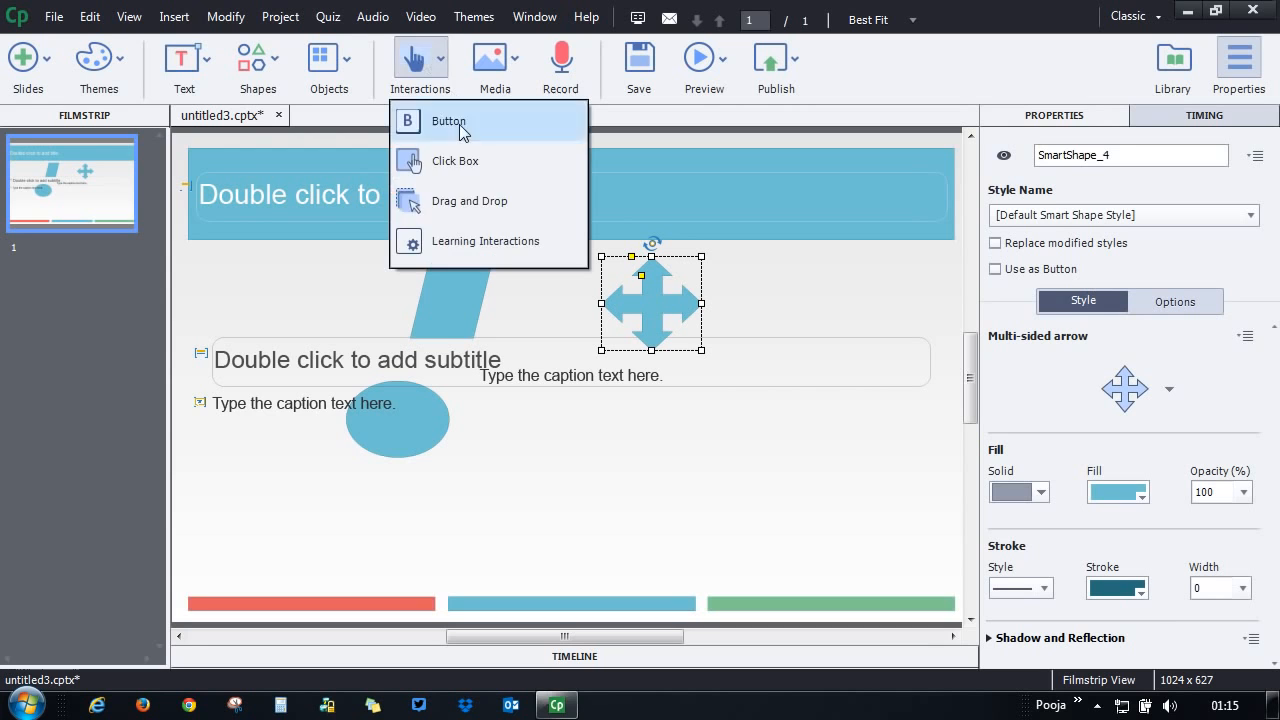
click(205, 62)
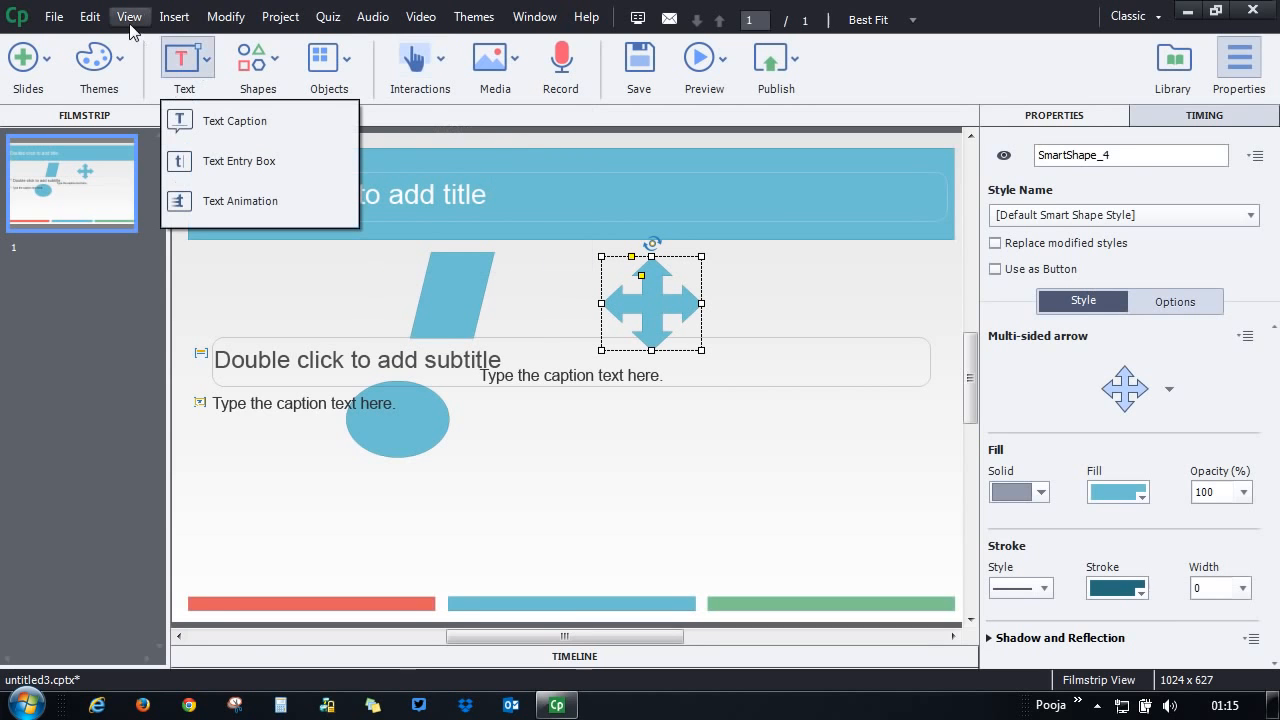
click(180, 25)
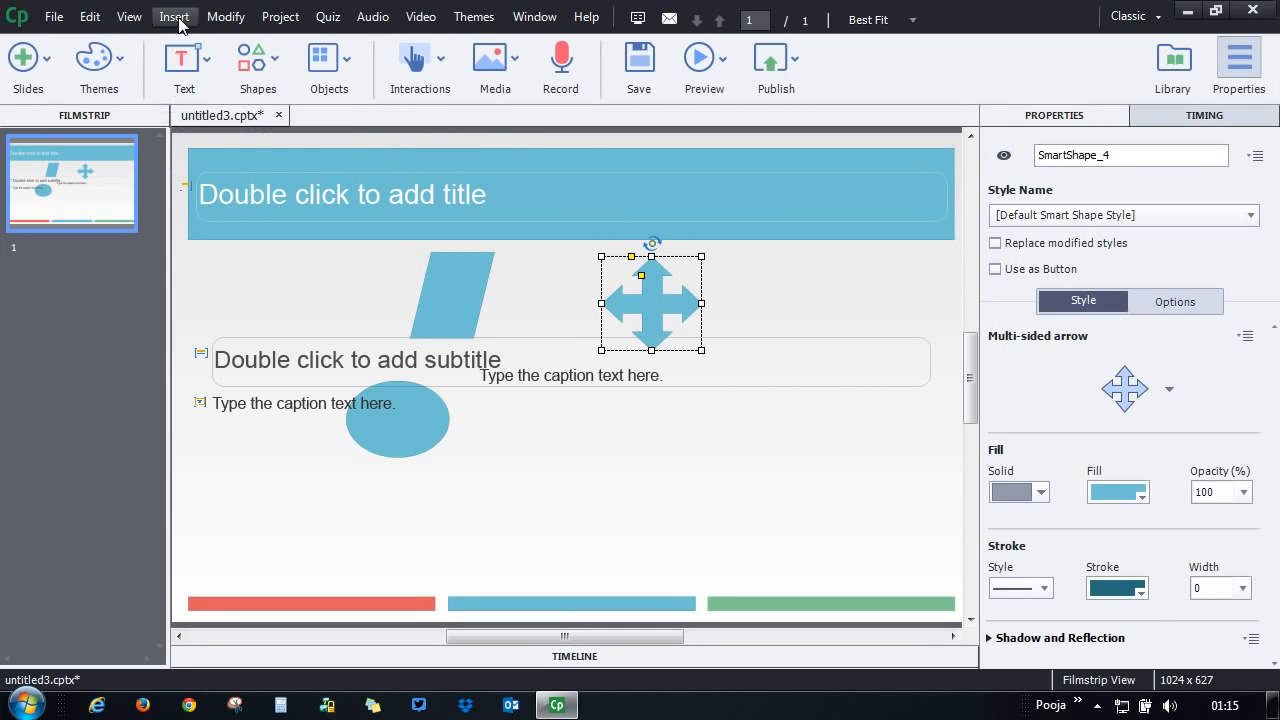
click(180, 22)
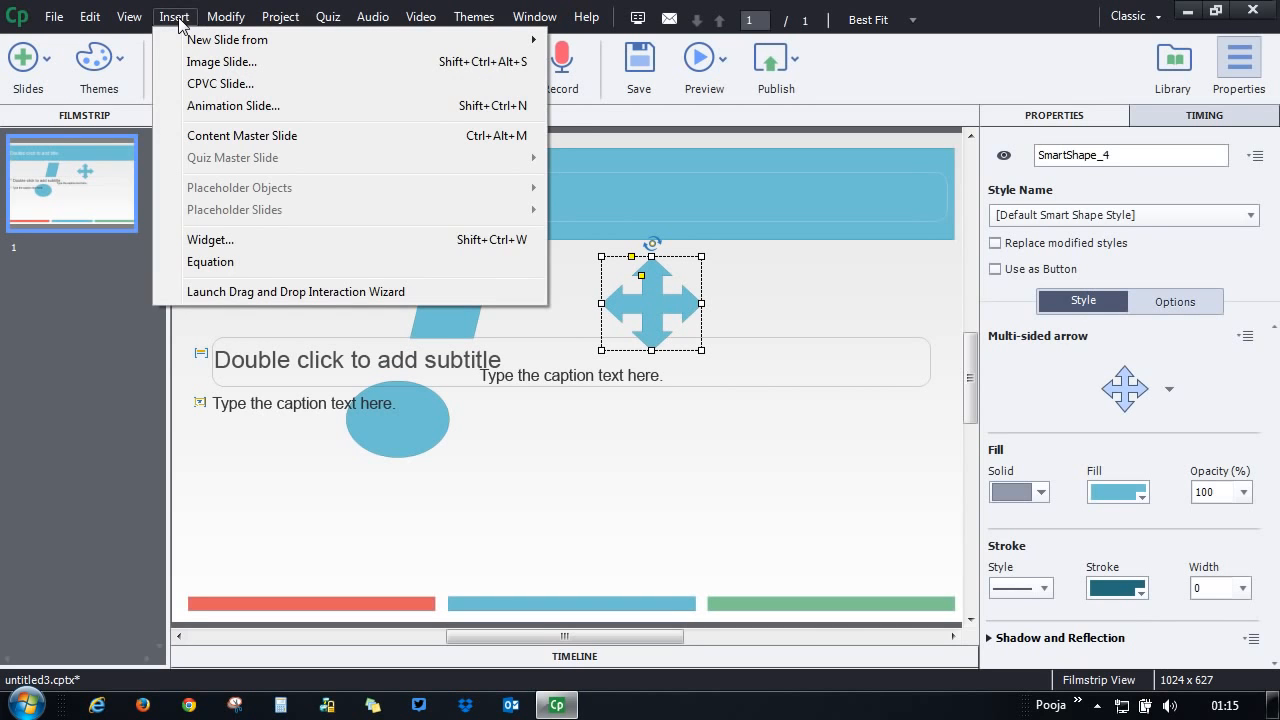
click(178, 18)
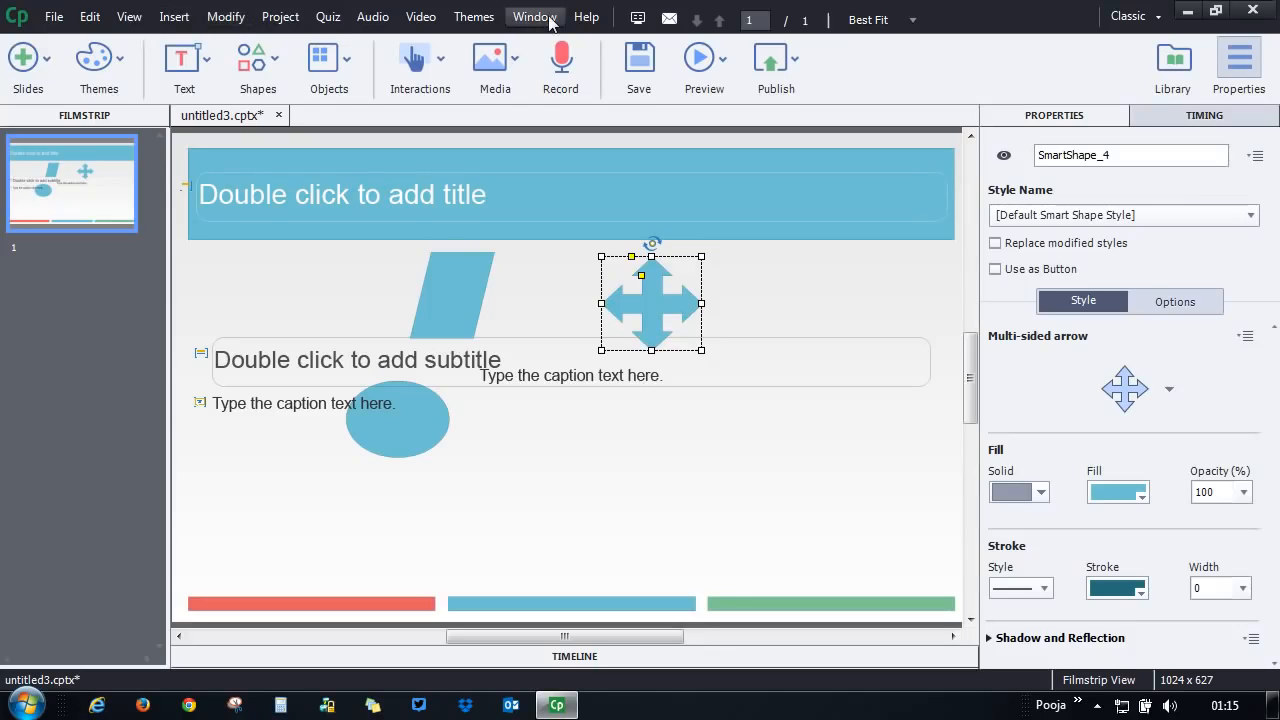
Review the slide types, themes, text, shapes, objects, interactions and media on offer, and the project preview options.
click(39, 57)
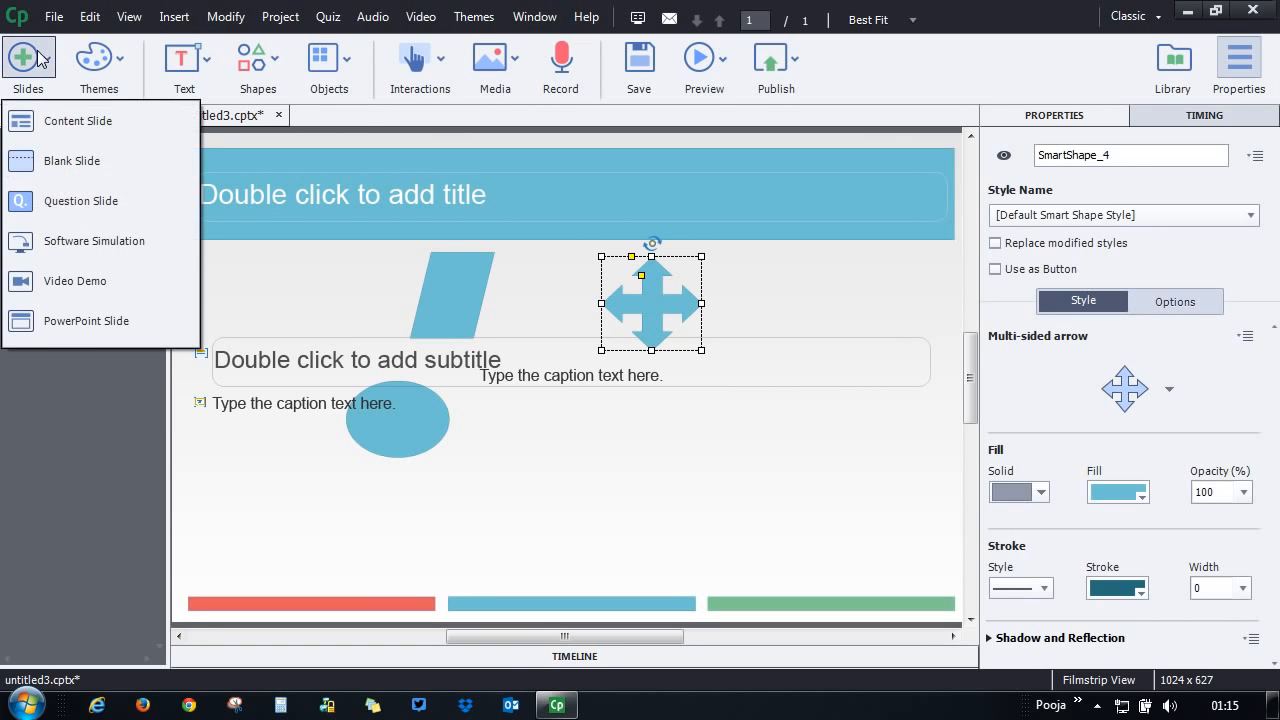
click(87, 60)
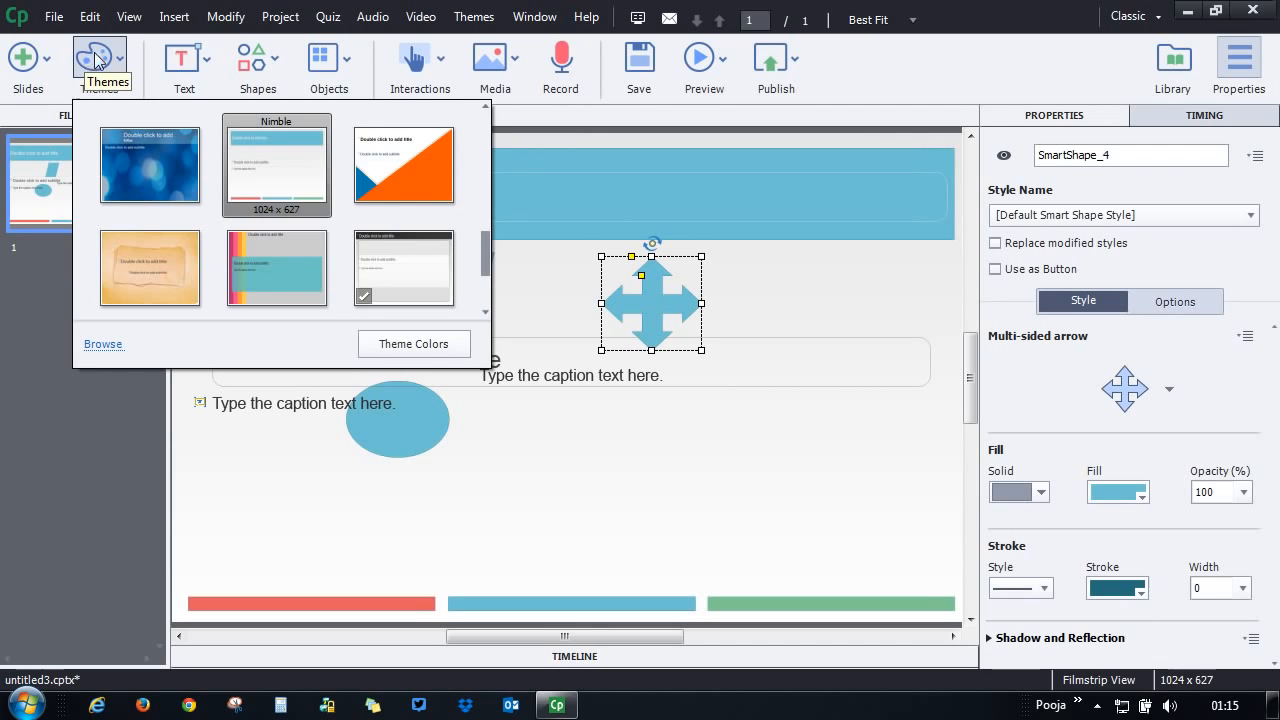
click(180, 60)
click(244, 65)
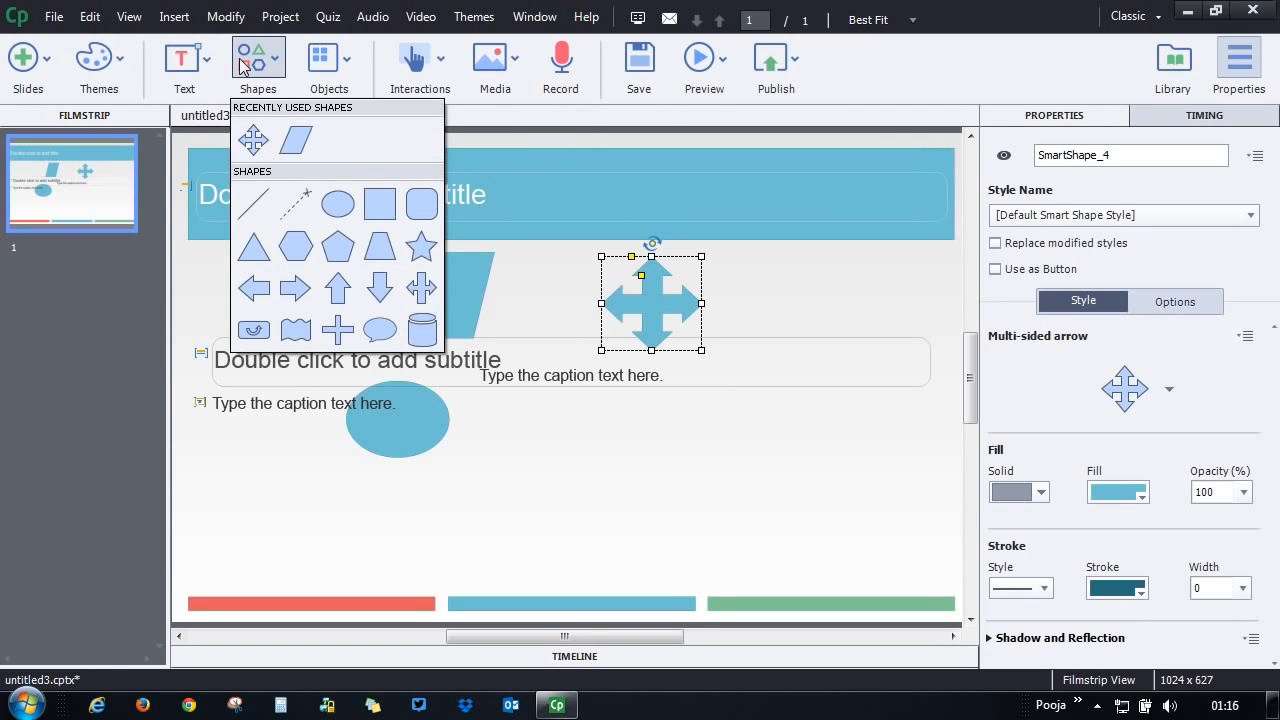
click(319, 62)
click(416, 60)
click(492, 60)
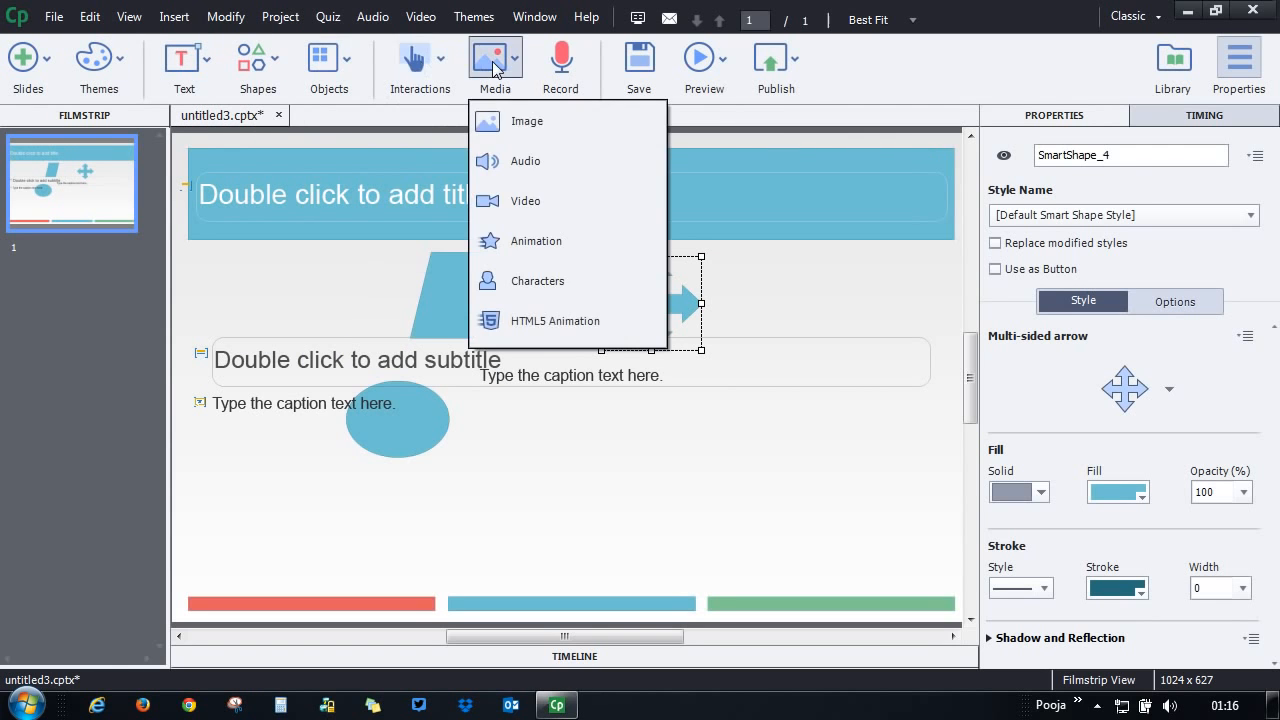
click(420, 60)
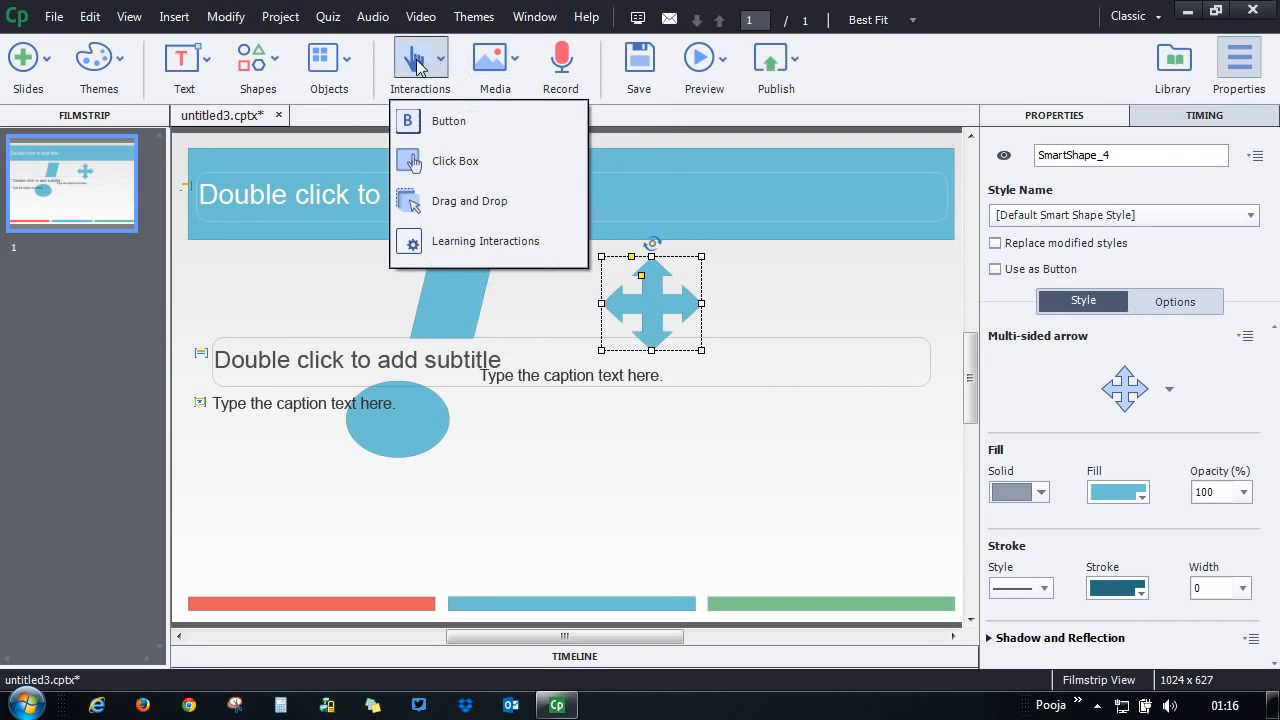
click(24, 60)
click(115, 66)
click(180, 62)
click(258, 62)
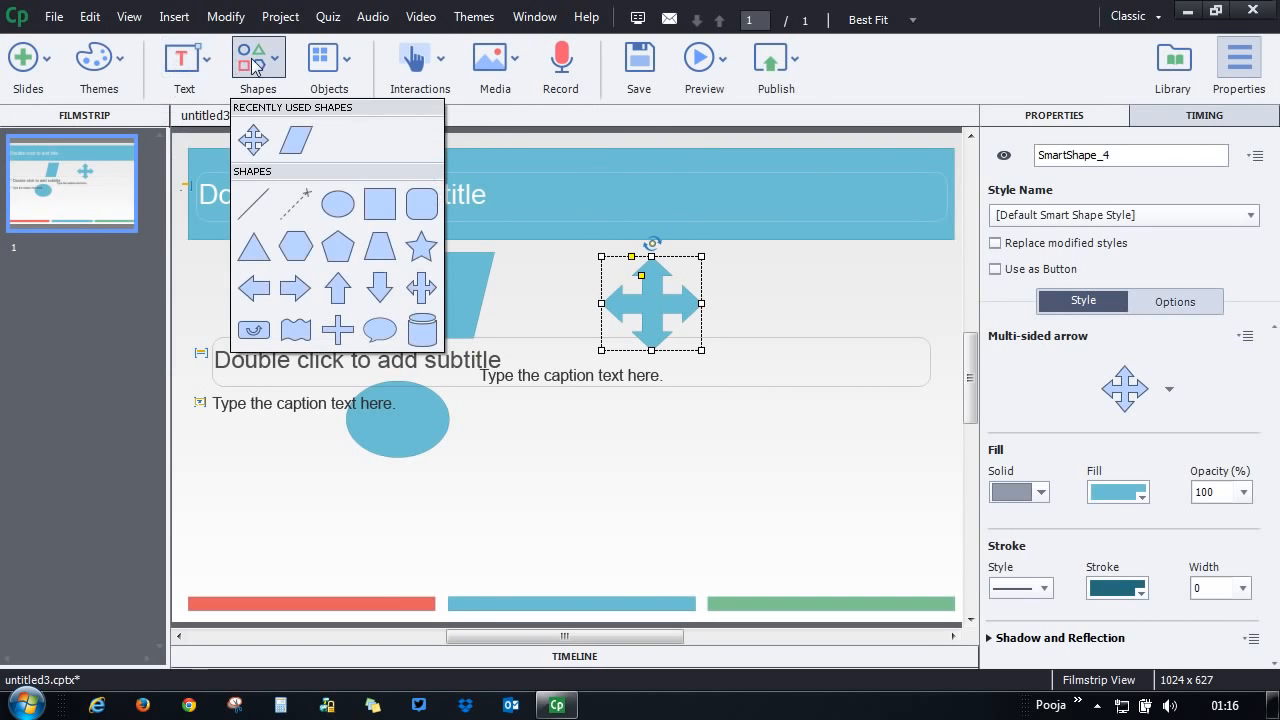
click(720, 60)
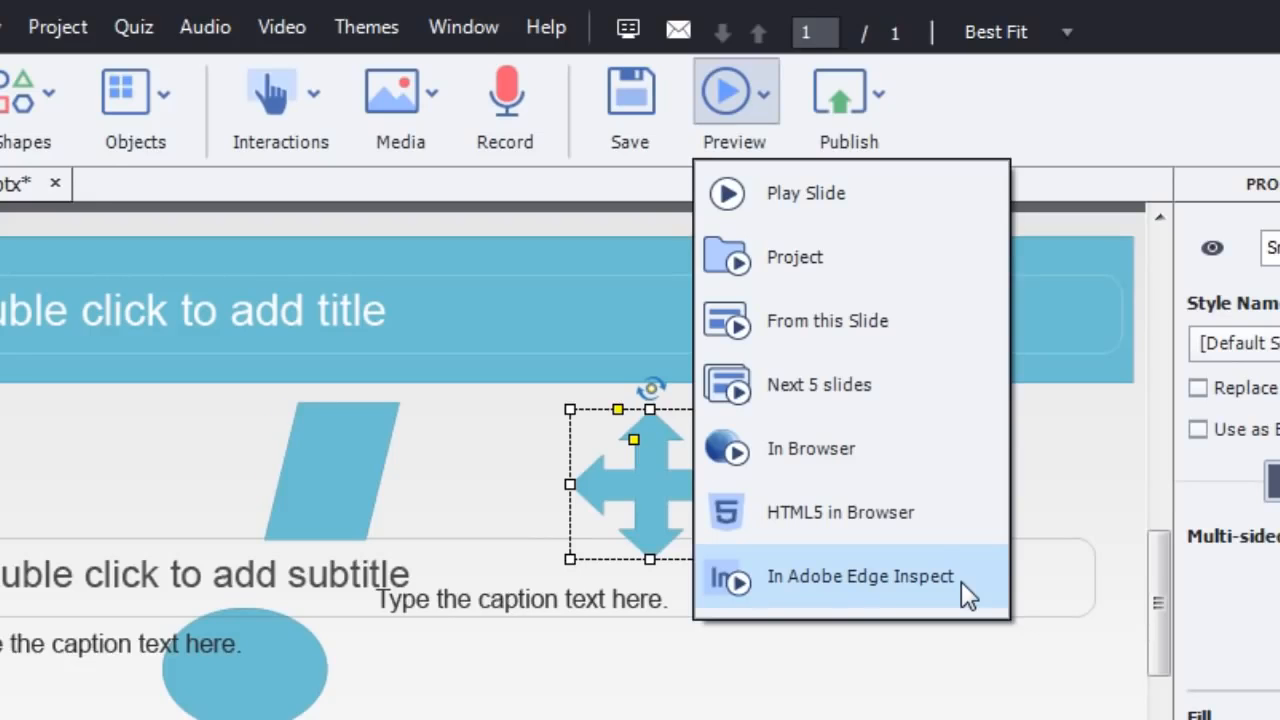
Inspect the settings for publishing to the computer as Video, and return the publish type to HTML5 / SWF.
click(852, 96)
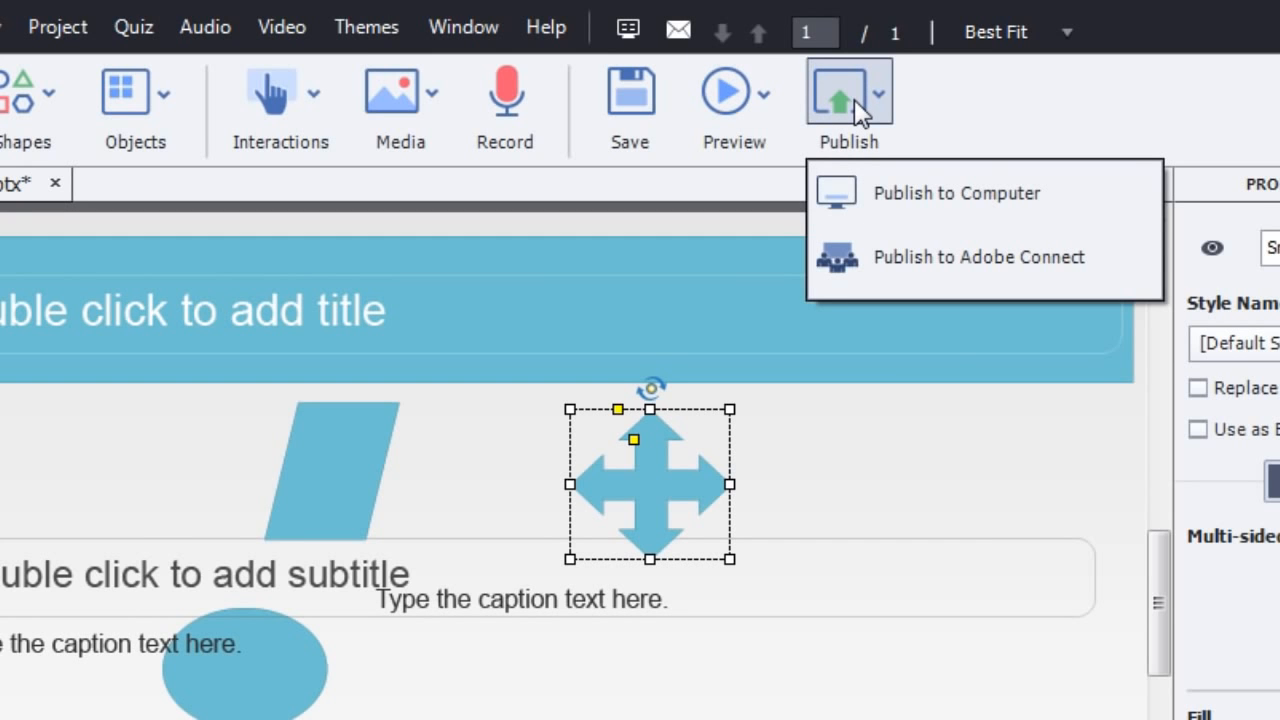
click(908, 192)
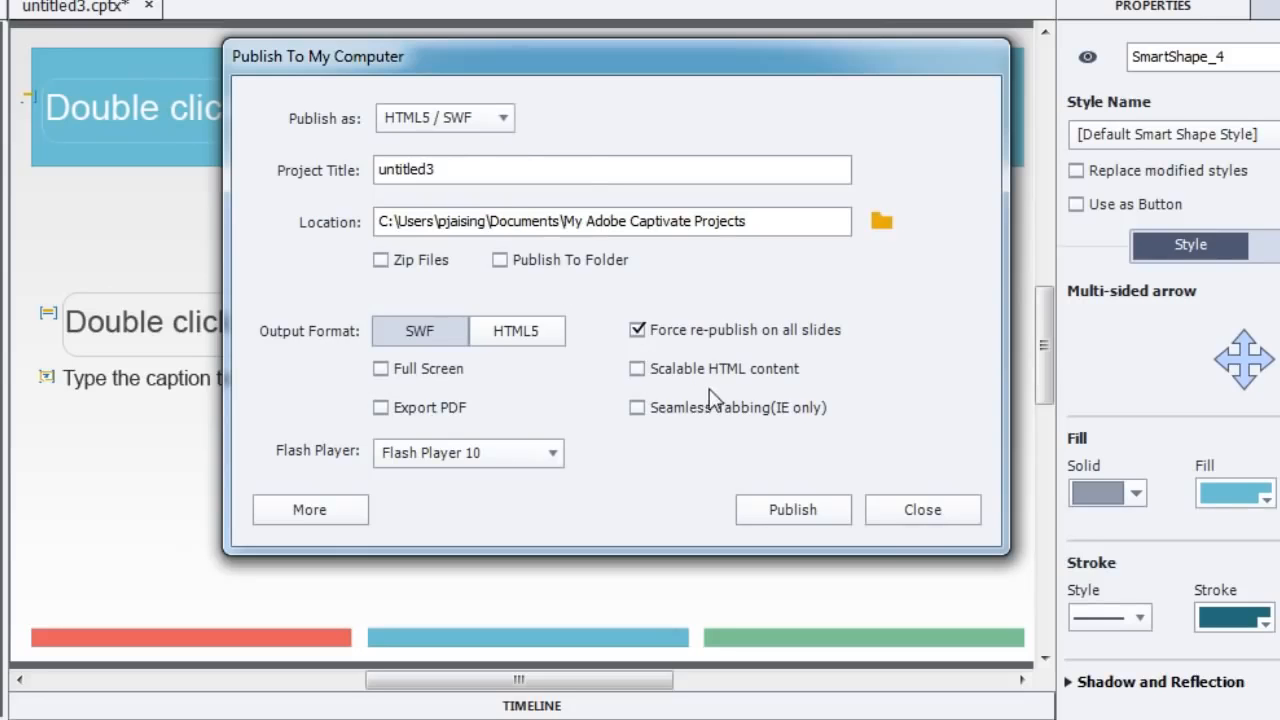
click(507, 120)
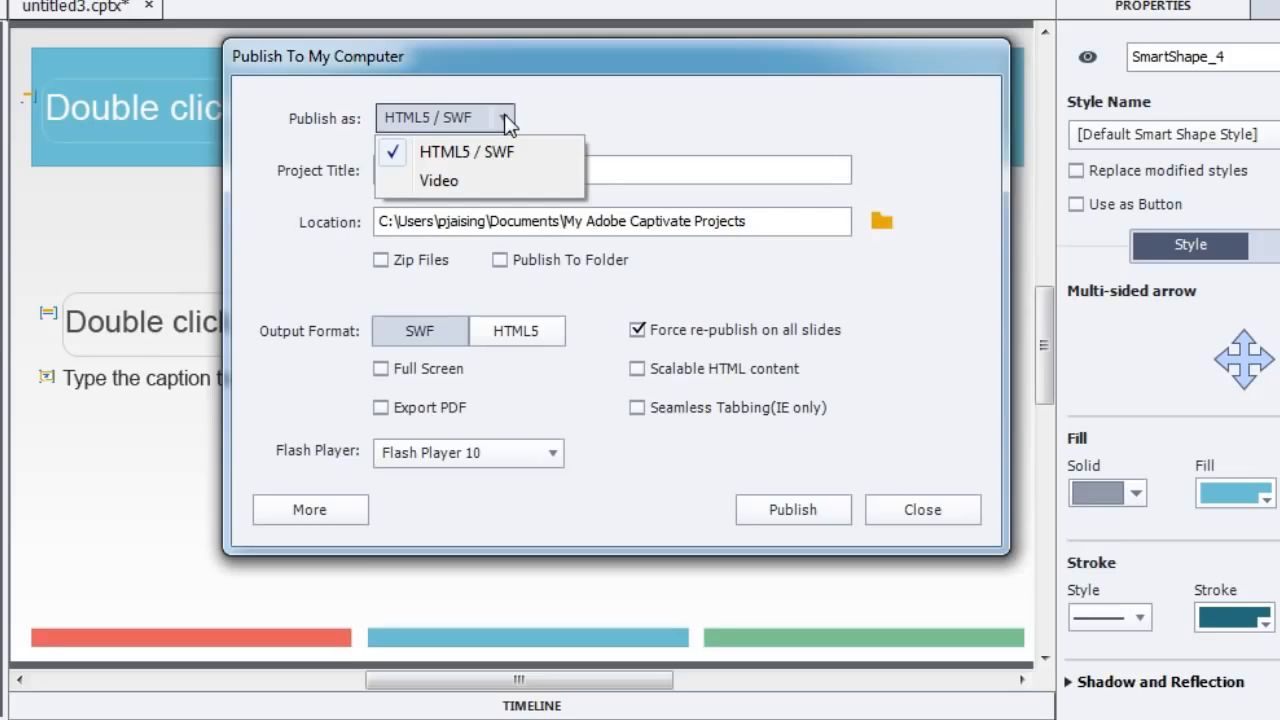
click(495, 182)
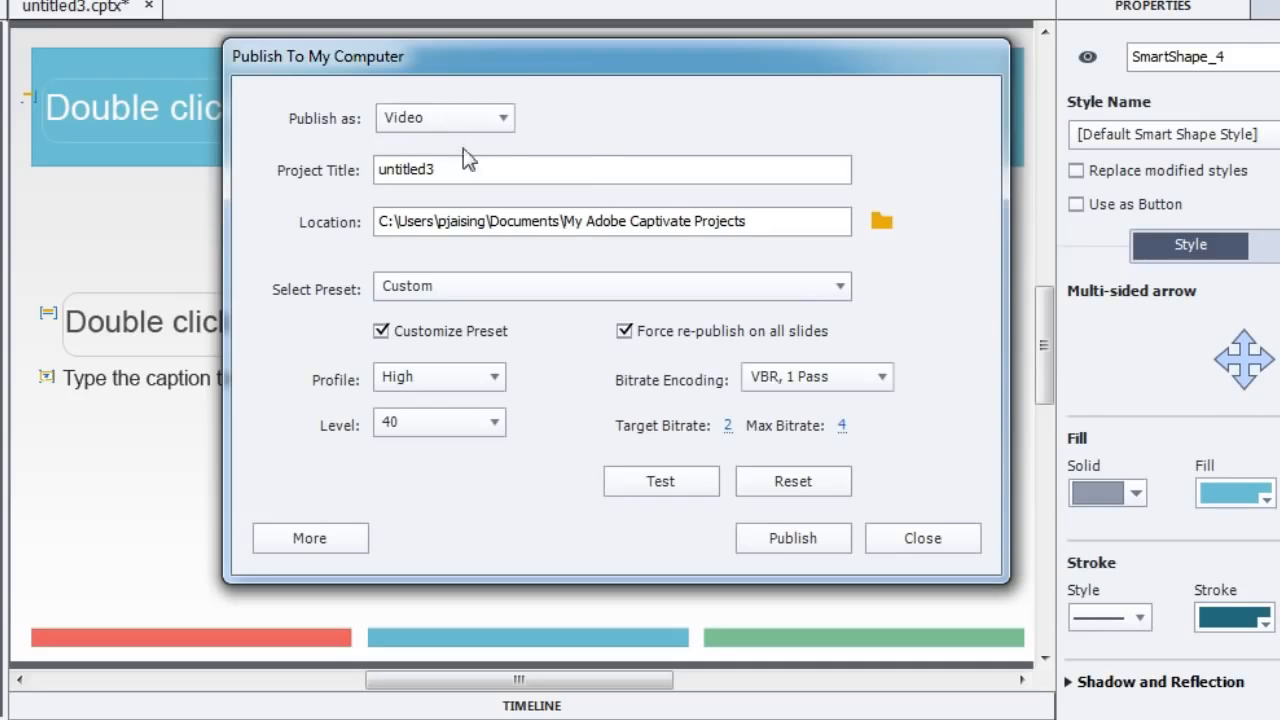
click(506, 118)
click(488, 150)
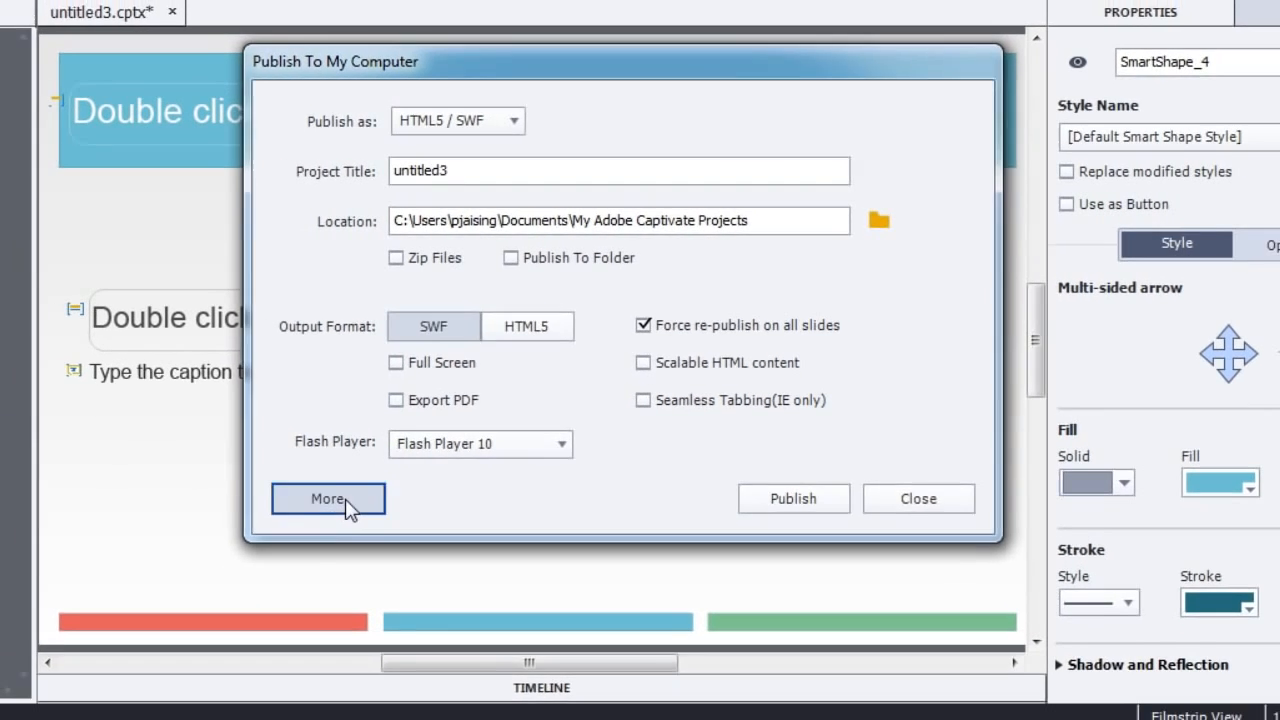
Examine the additional publish settings, include HTML5 output alongside SWF, and leave the settings without publishing.
click(328, 498)
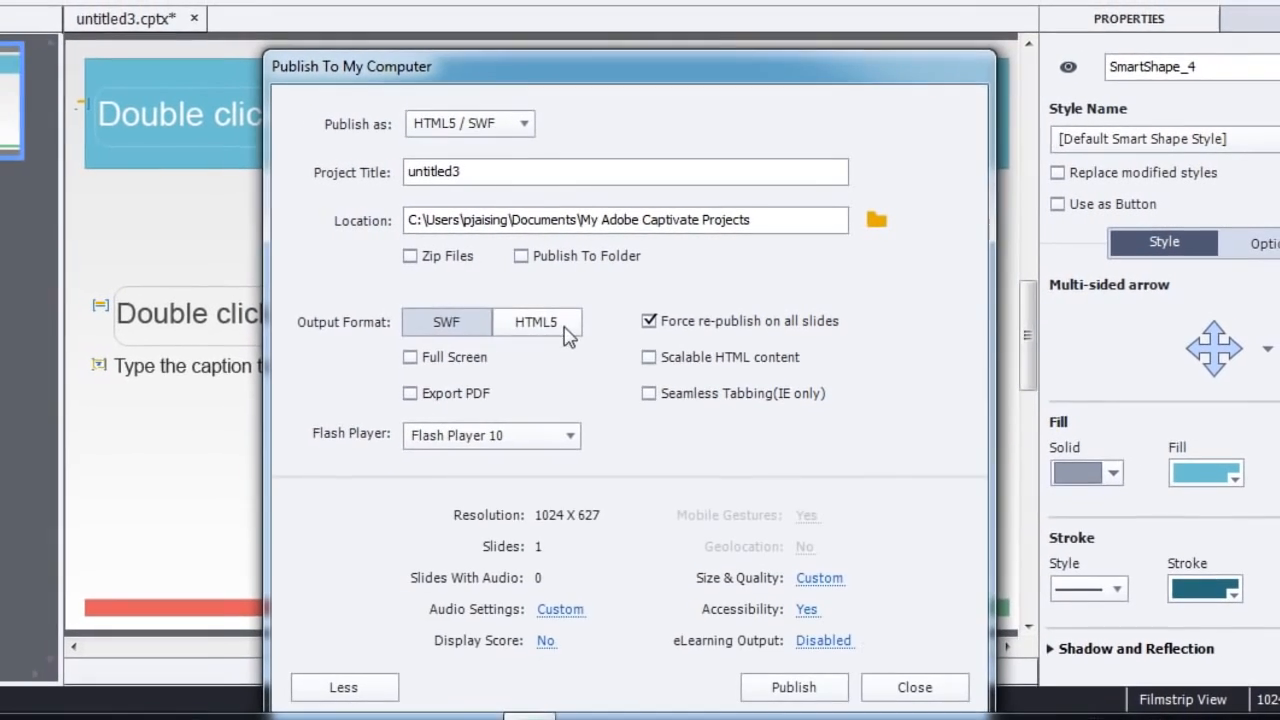
drag(586, 58, 588, 1)
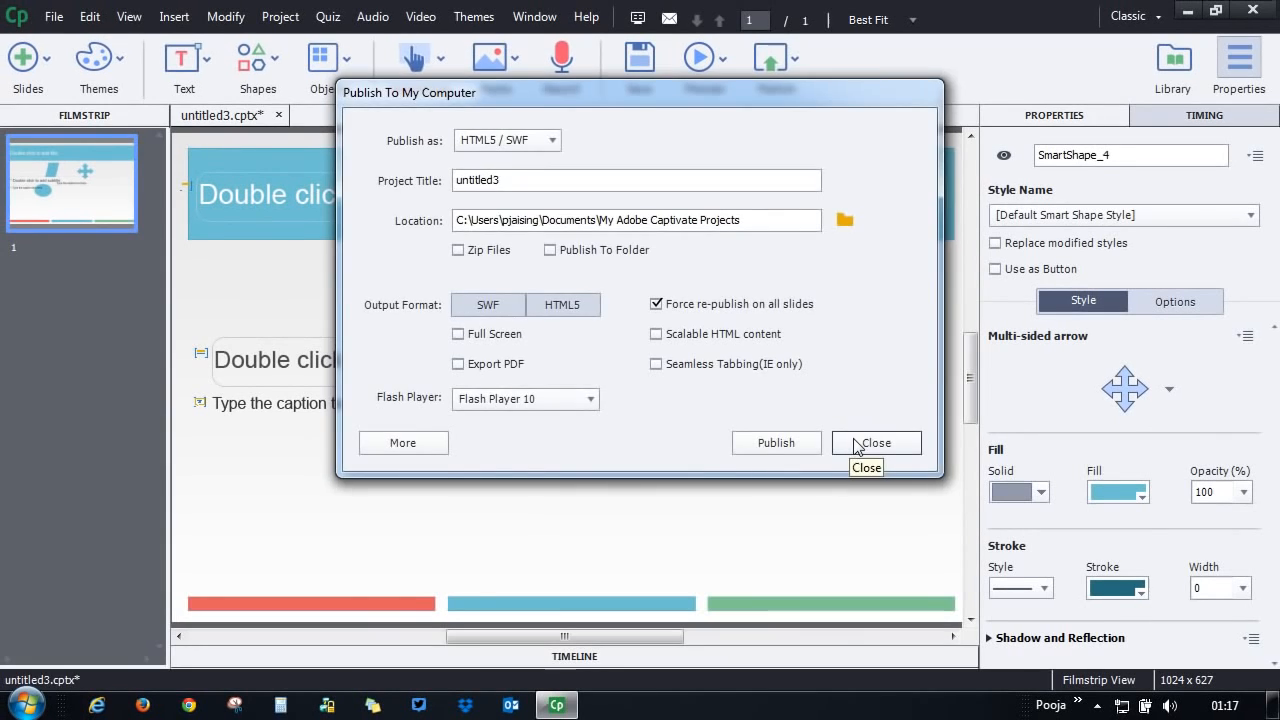
click(857, 445)
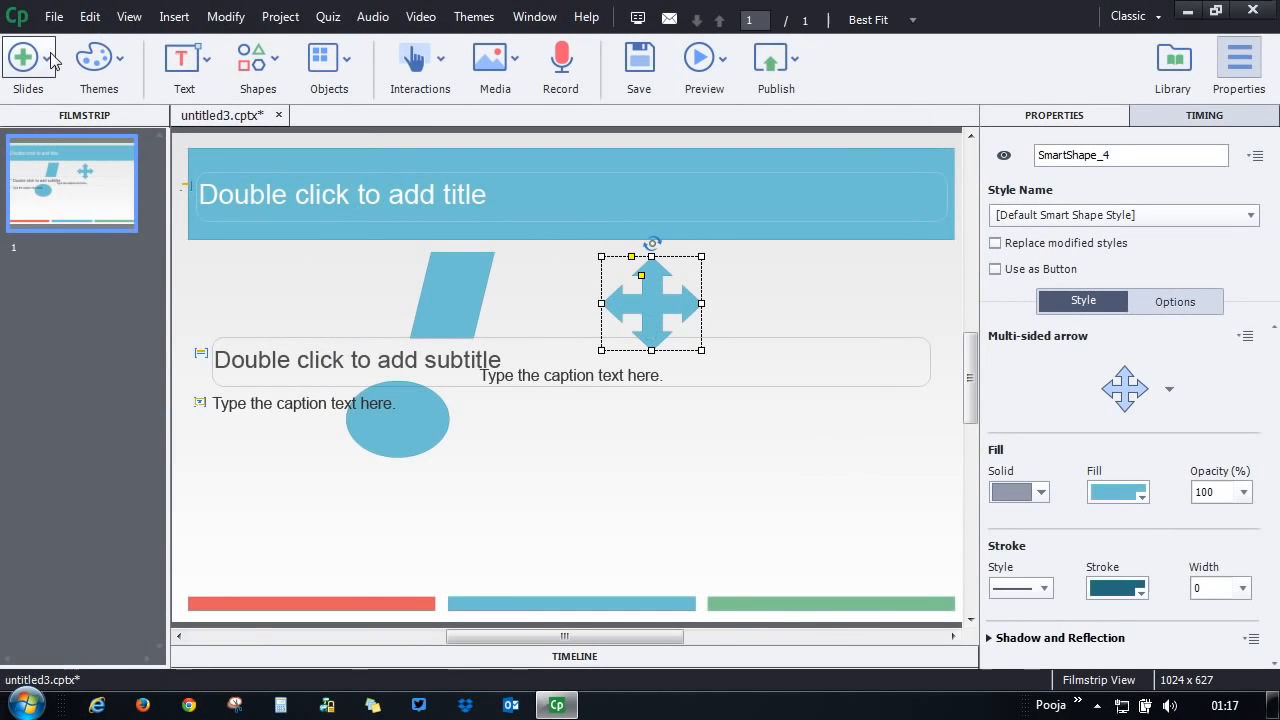
Look over the project's print settings and the available print types, keeping Handouts, and leave without publishing.
click(47, 19)
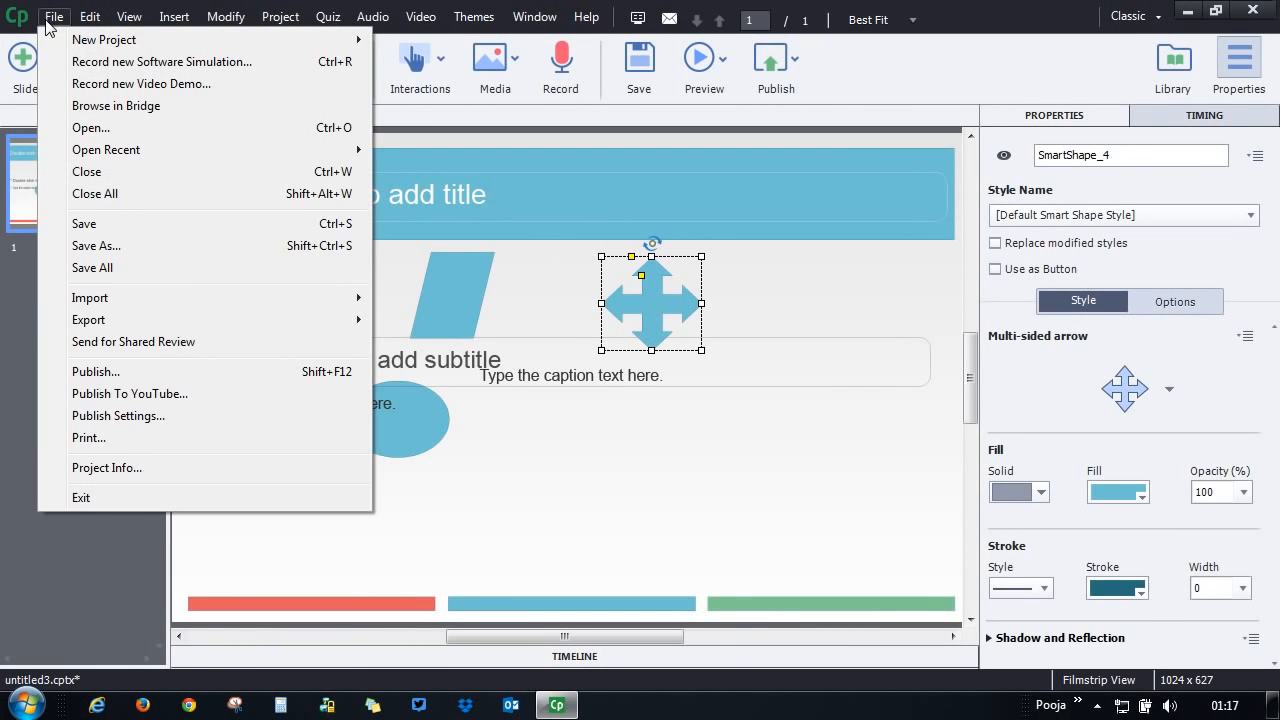
click(122, 440)
click(829, 148)
click(831, 145)
click(831, 145)
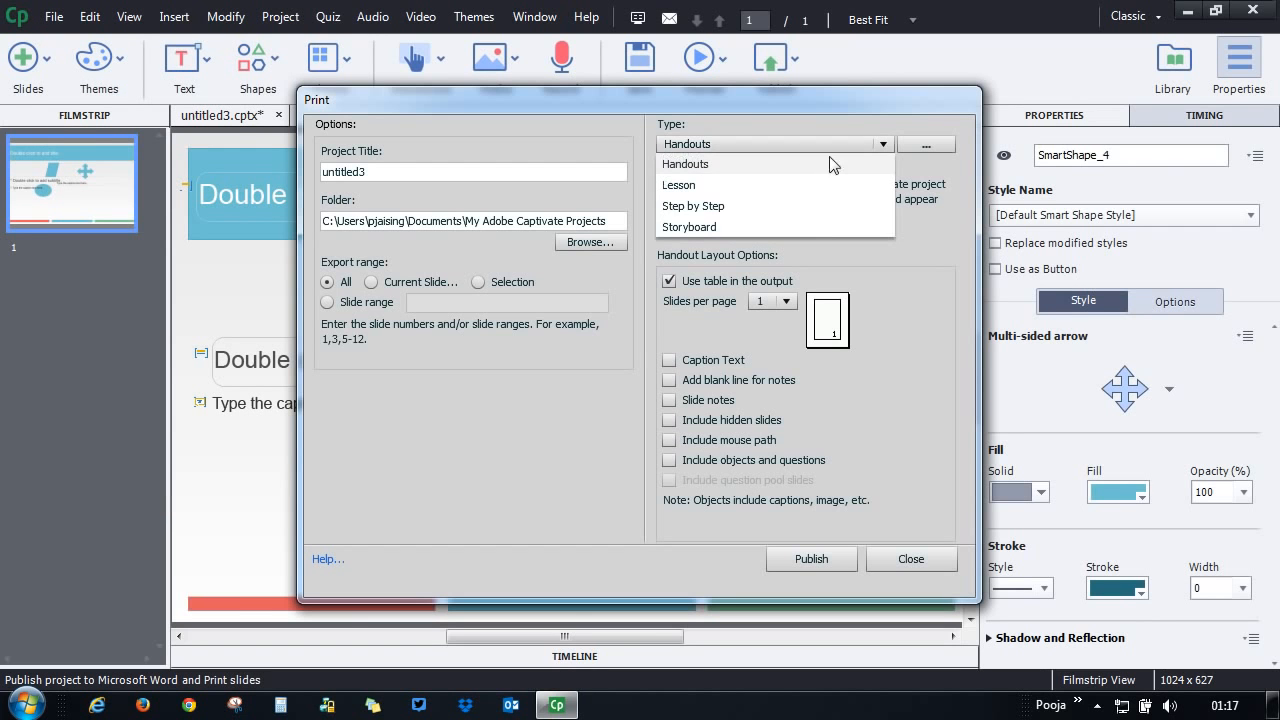
click(848, 143)
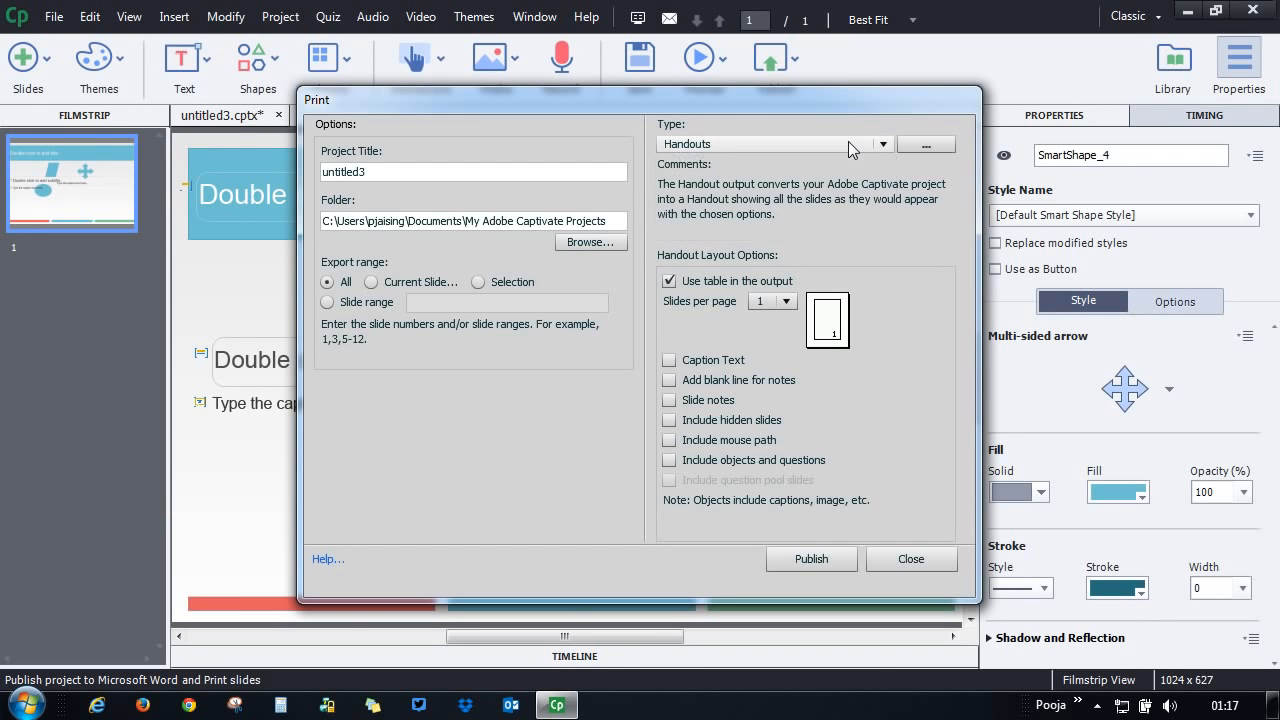
click(914, 560)
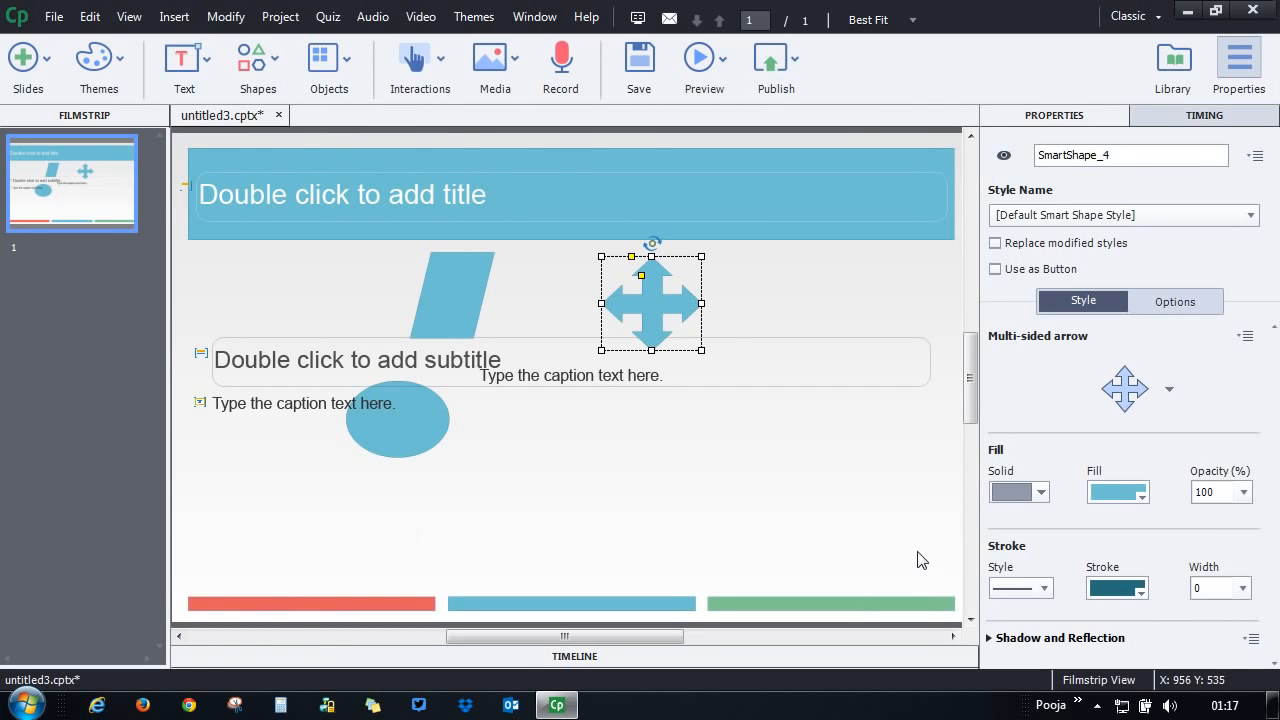